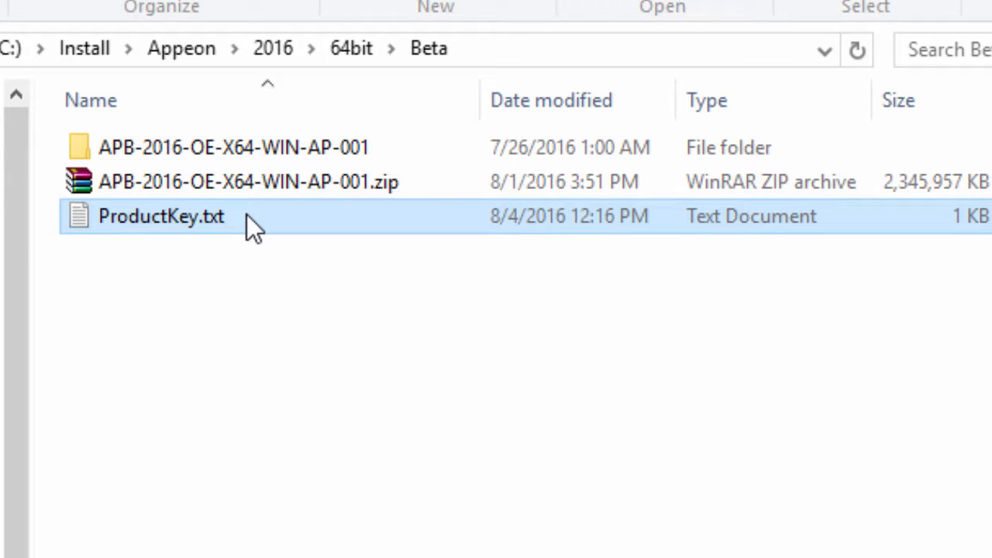
Run setup.exe from the APB-2016-OE-X64-WIN-AP-001 folder and start the Appeon for PowerBuilder 2016 installation
{"action": "double_click", "coordinate": [282, 149]}
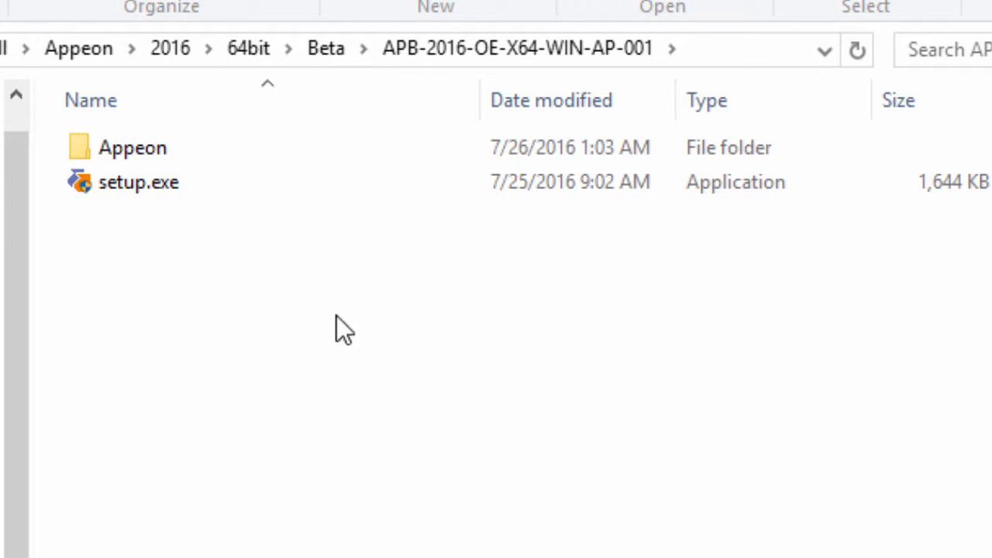
{"action": "left_click", "coordinate": [207, 183]}
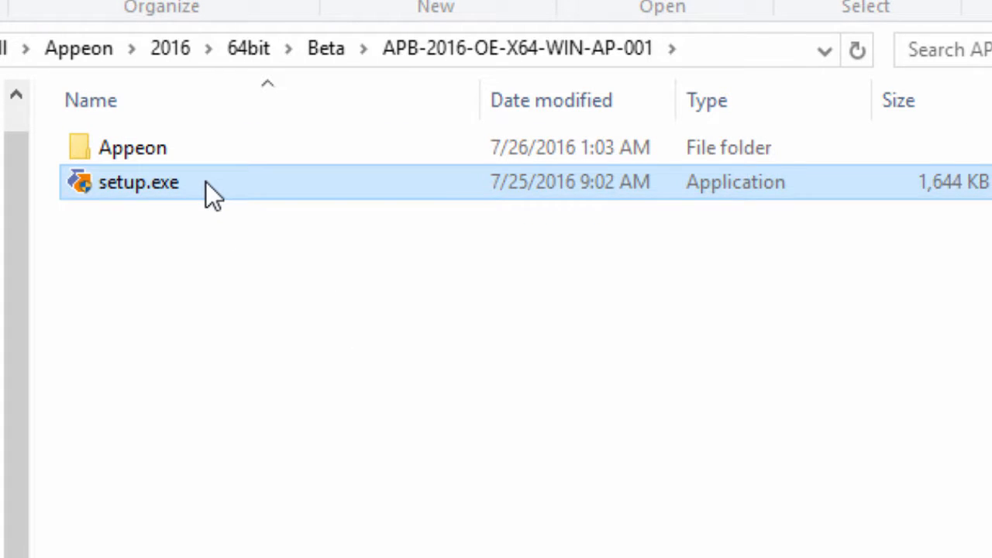
{"action": "double_click", "coordinate": [206, 184]}
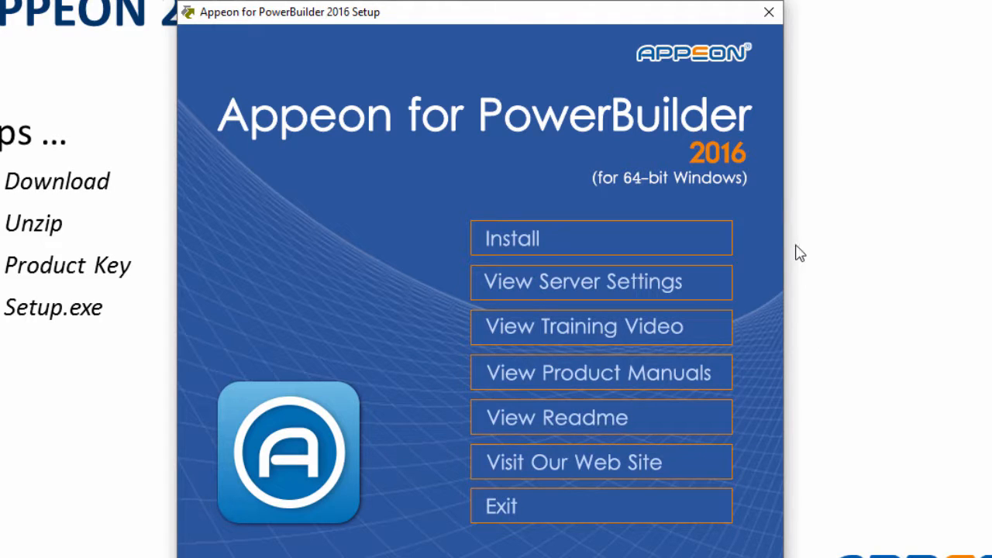
{"action": "left_click", "coordinate": [595, 241]}
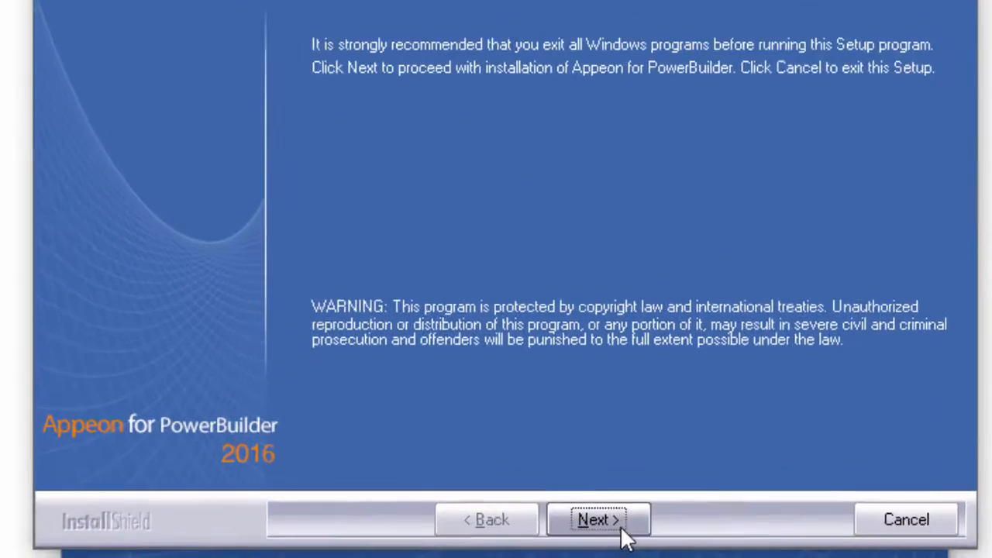
Proceed past the welcome page and accept the terms of the license agreement
{"action": "left_click", "coordinate": [587, 536]}
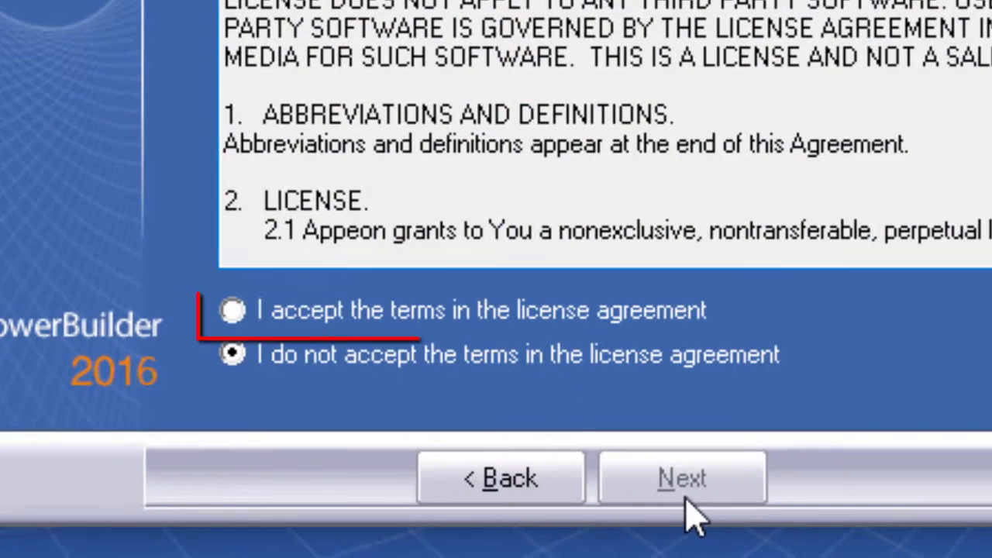
{"action": "left_click", "coordinate": [496, 318]}
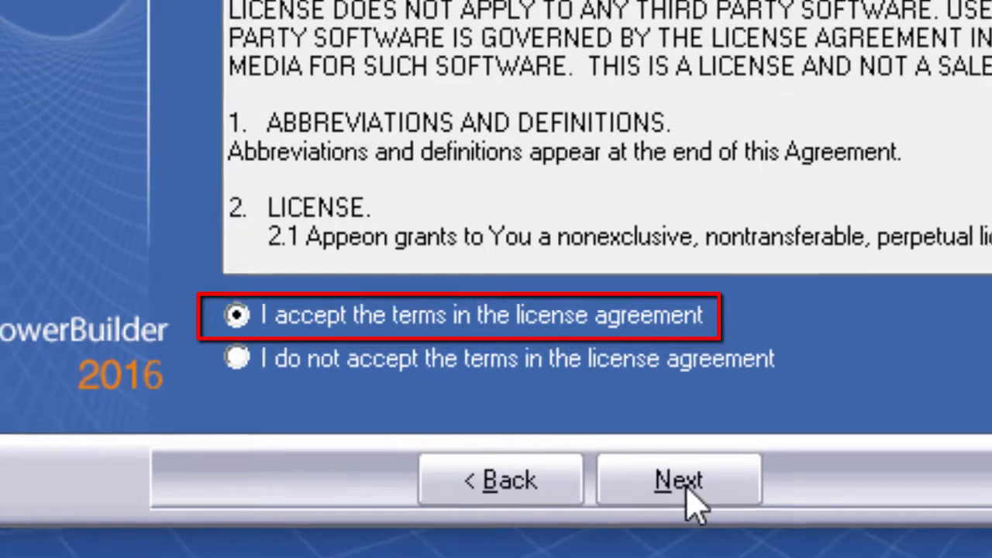
{"action": "left_click", "coordinate": [689, 492]}
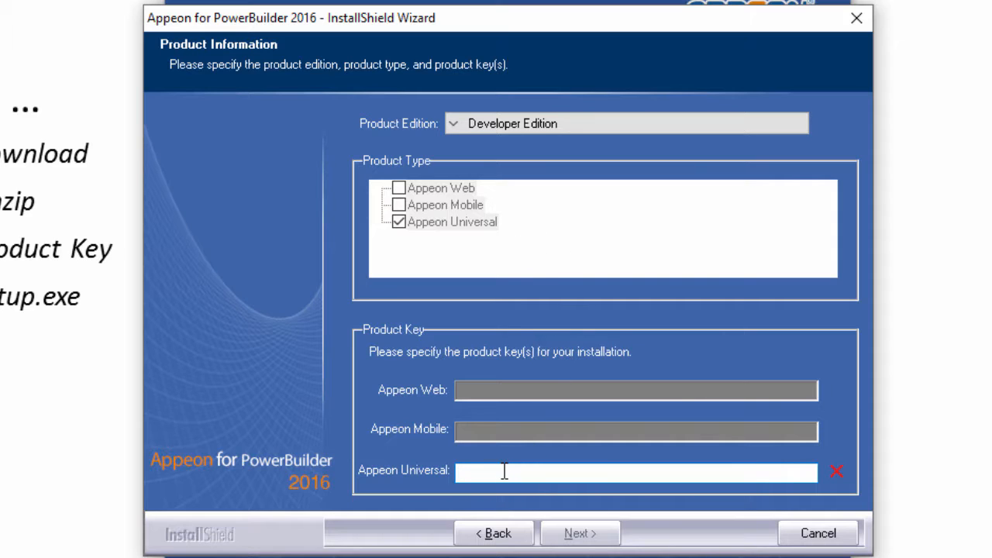
Paste the Appeon Universal product key and accept the components Appeon Server for .NET, Appeon Developer and Appeon Help
{"action": "key", "text": "ctrl+v"}
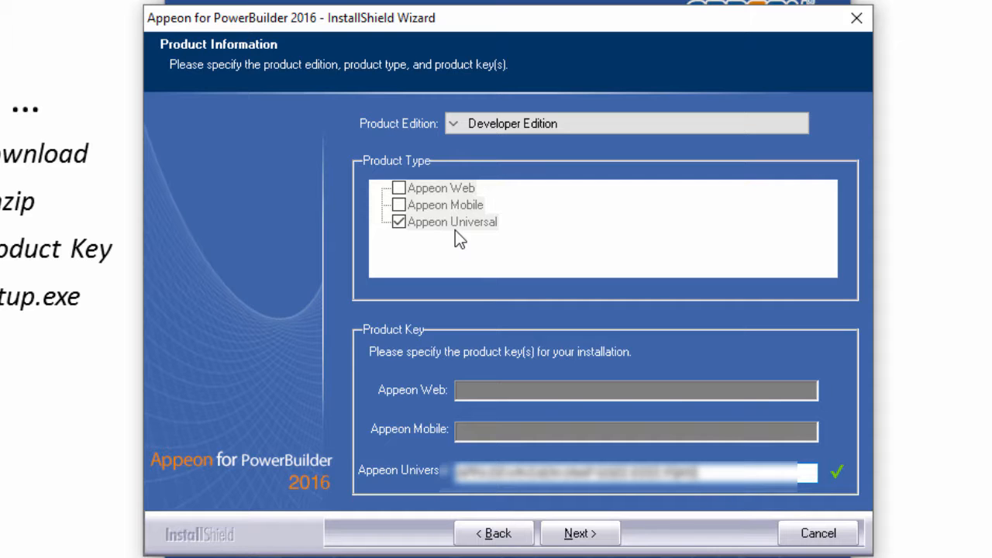
{"action": "left_click", "coordinate": [579, 534]}
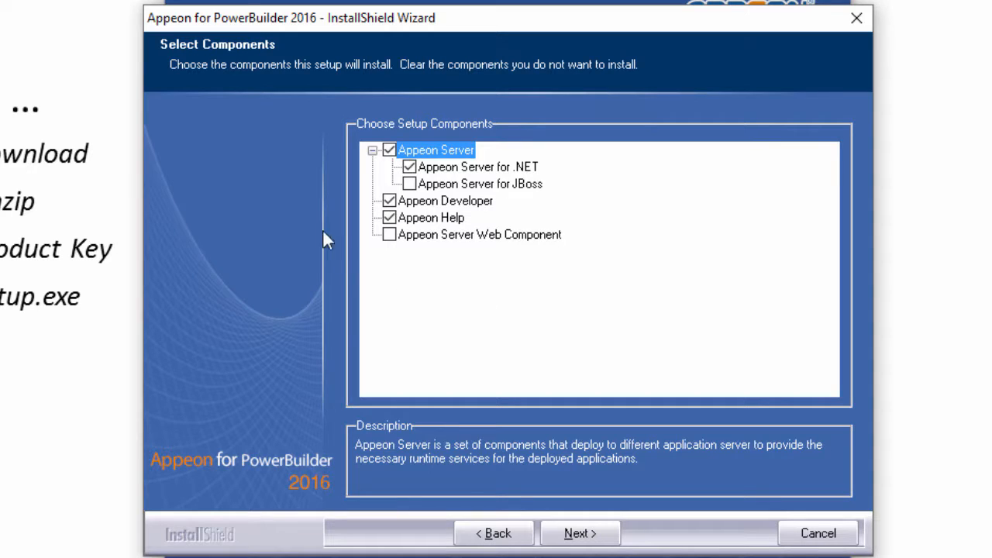
{"action": "left_click", "coordinate": [587, 532]}
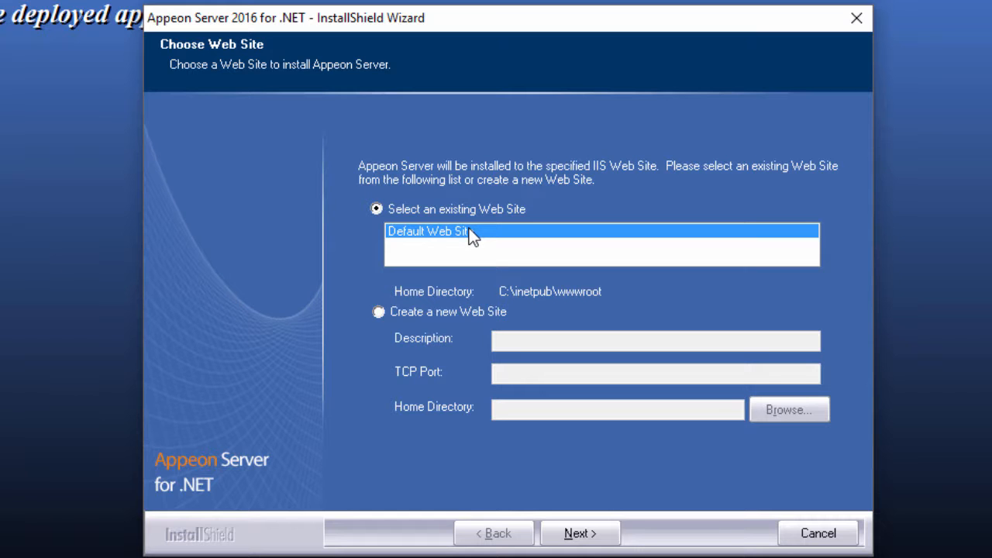
Set up Appeon Server on the Default Web Site with Demo Applications, using the ASA engine in C:\Program Files\Sybase12\SQL Anywhere 12\bin64
{"action": "left_click", "coordinate": [588, 536]}
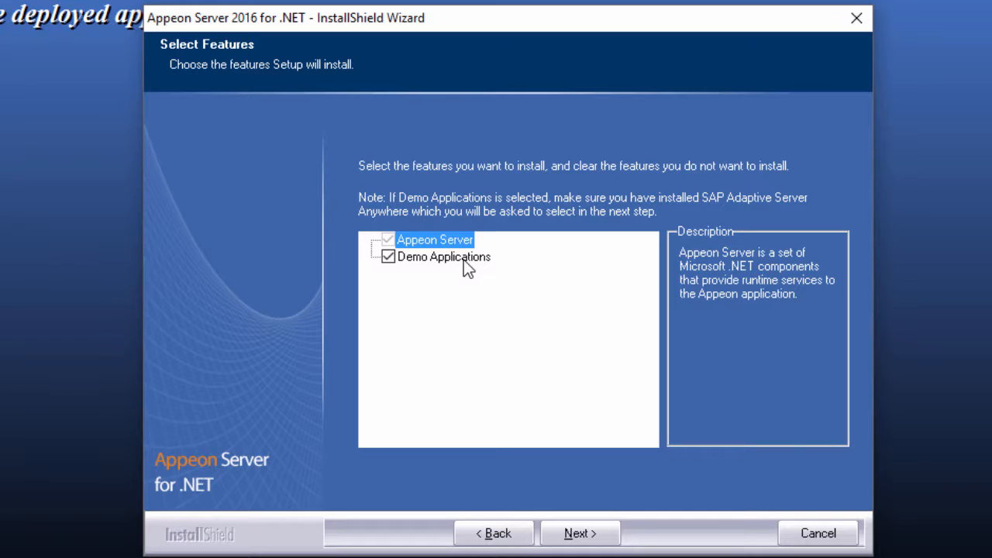
{"action": "left_click", "coordinate": [591, 539]}
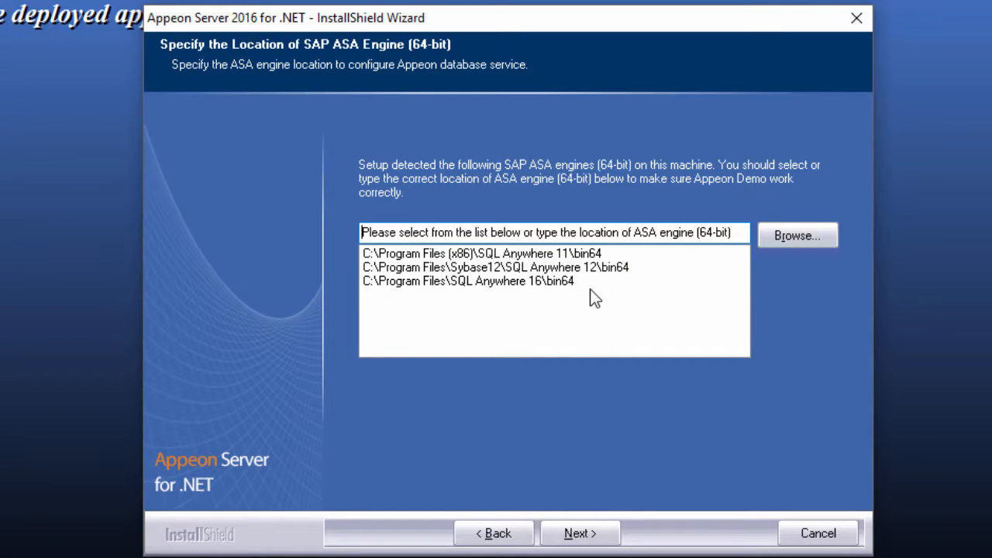
{"action": "left_click", "coordinate": [588, 265]}
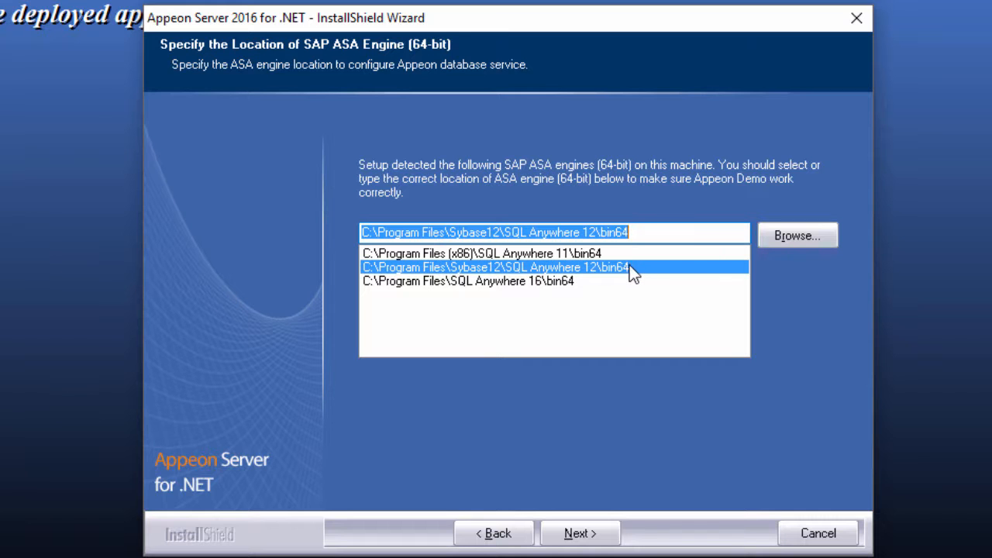
{"action": "left_click", "coordinate": [593, 534]}
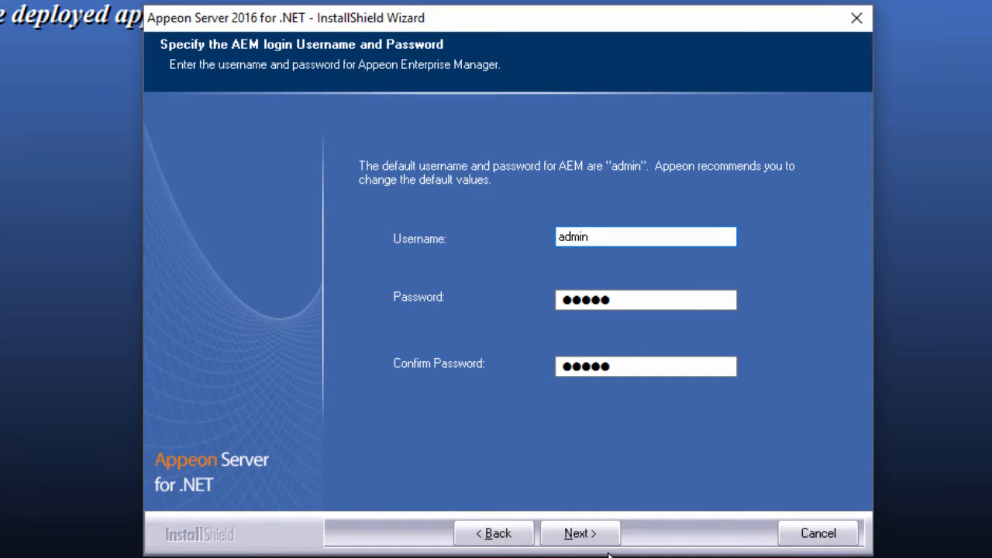
Accept the default AEM login and ASP.NET settings, and start copying the Appeon Server files
{"action": "left_click", "coordinate": [593, 532]}
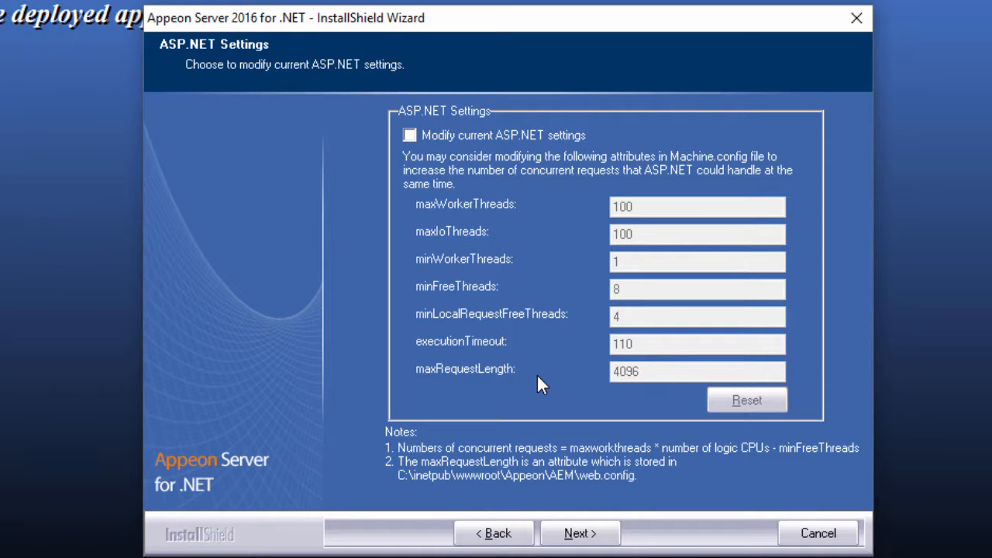
{"action": "left_click", "coordinate": [603, 540]}
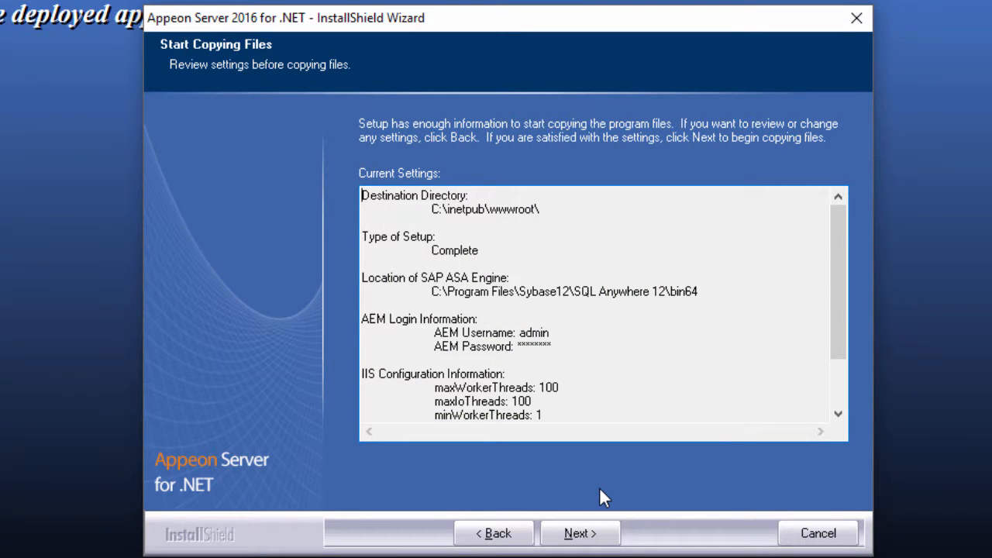
{"action": "left_click", "coordinate": [573, 538]}
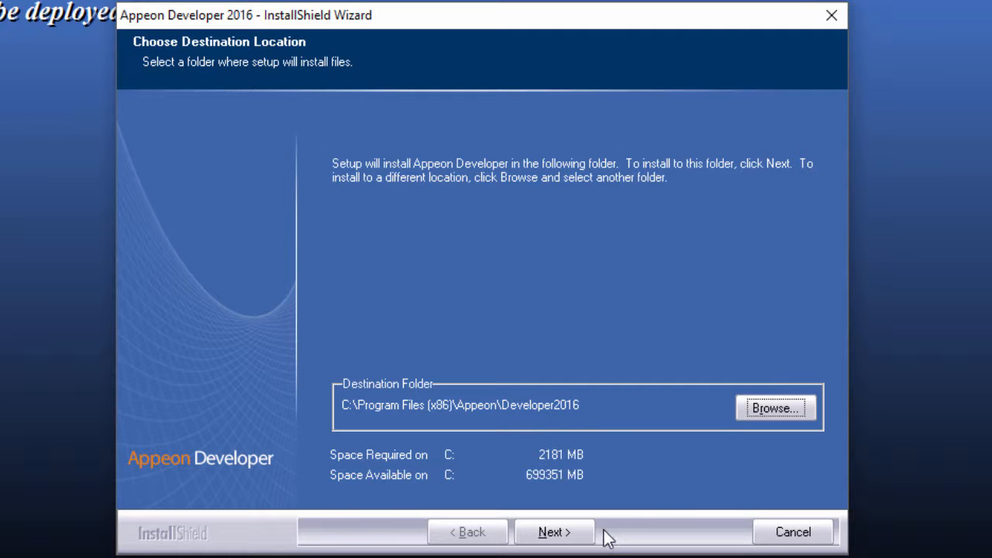
Accept the default Appeon Developer folder, PowerBuilder 12.0, 12.5 and 12.6 IDEs, and localhost port 80 for the .NET Appeon Server and Web Server
{"action": "left_click", "coordinate": [578, 538]}
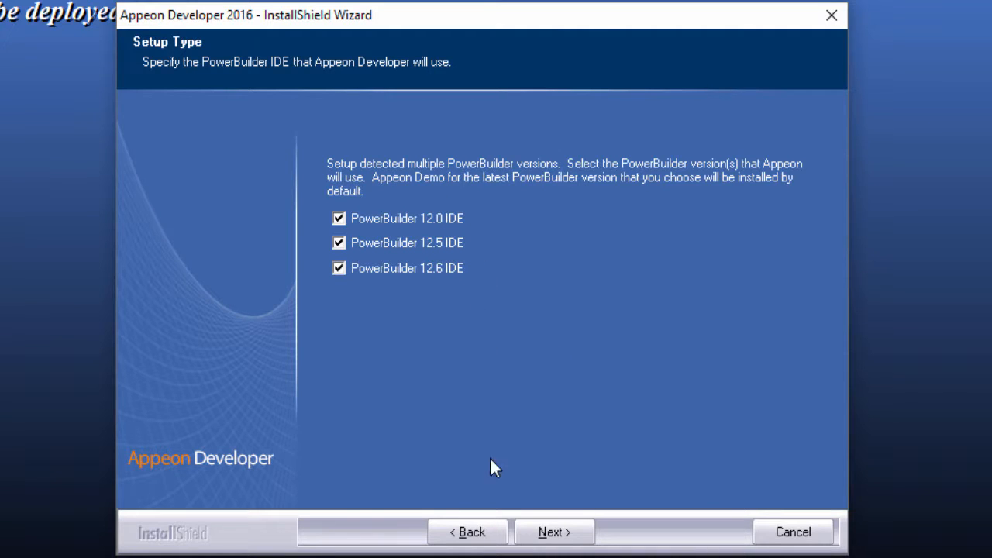
{"action": "left_click", "coordinate": [582, 540]}
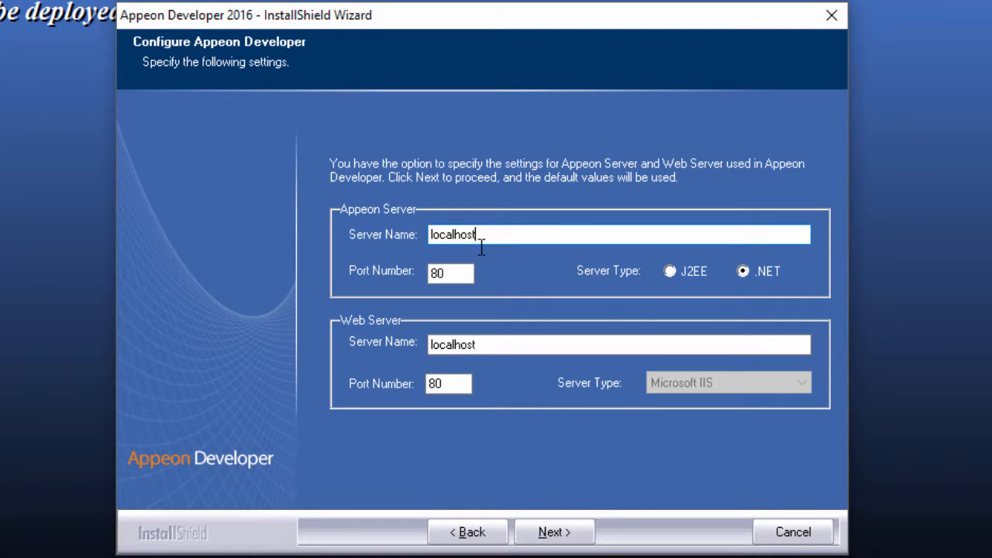
{"action": "left_click_drag", "start_coordinate": [478, 240], "coordinate": [409, 246]}
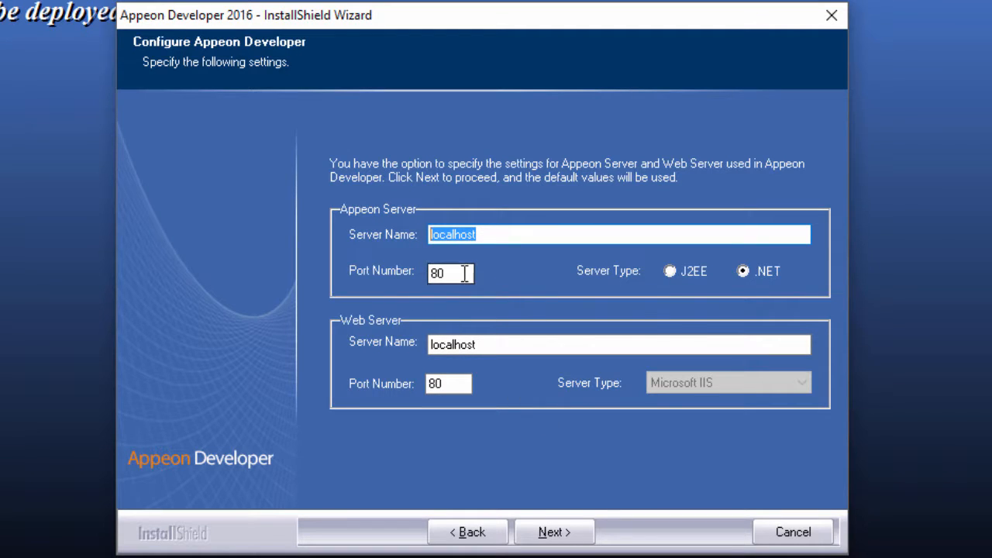
{"action": "double_click", "coordinate": [428, 284]}
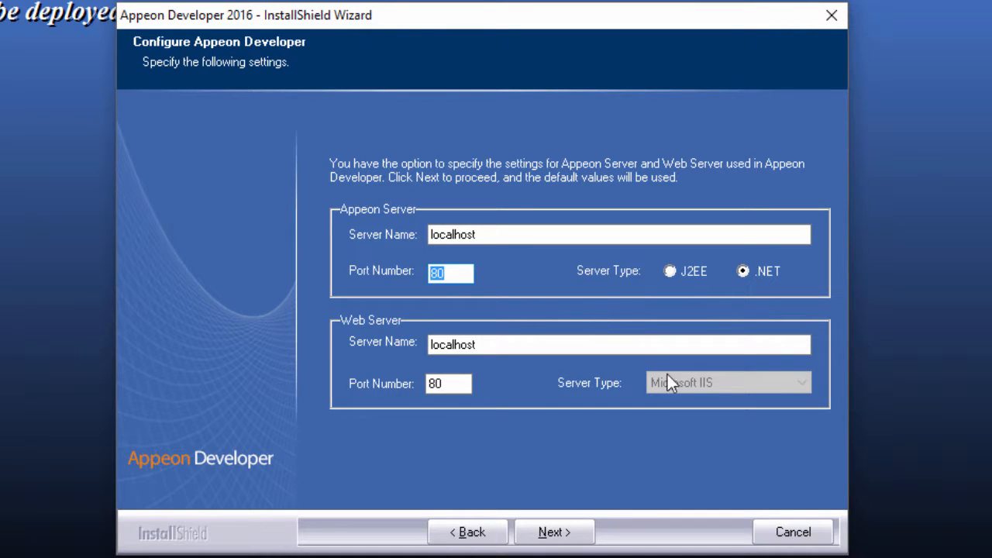
{"action": "left_click", "coordinate": [571, 535]}
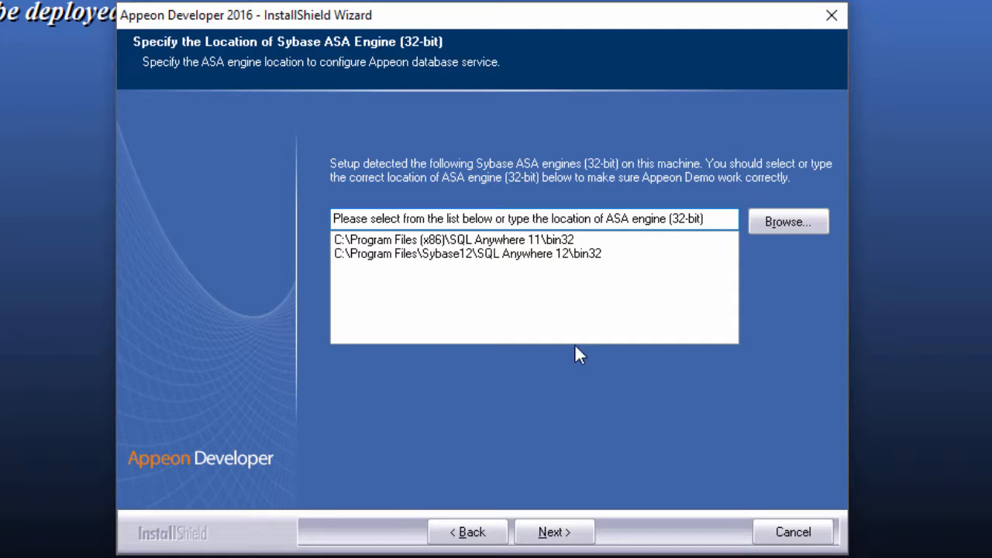
Choose the 32-bit ASA engine in C:\Program Files\Sybase12\SQL Anywhere 12\bin32 and start copying the Appeon Developer files
{"action": "left_click", "coordinate": [564, 255]}
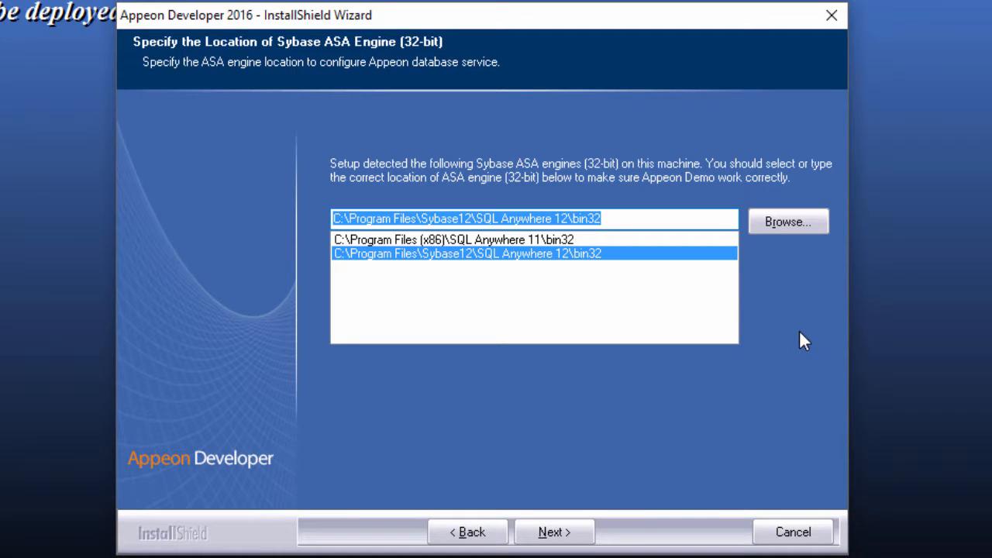
{"action": "left_click", "coordinate": [561, 533]}
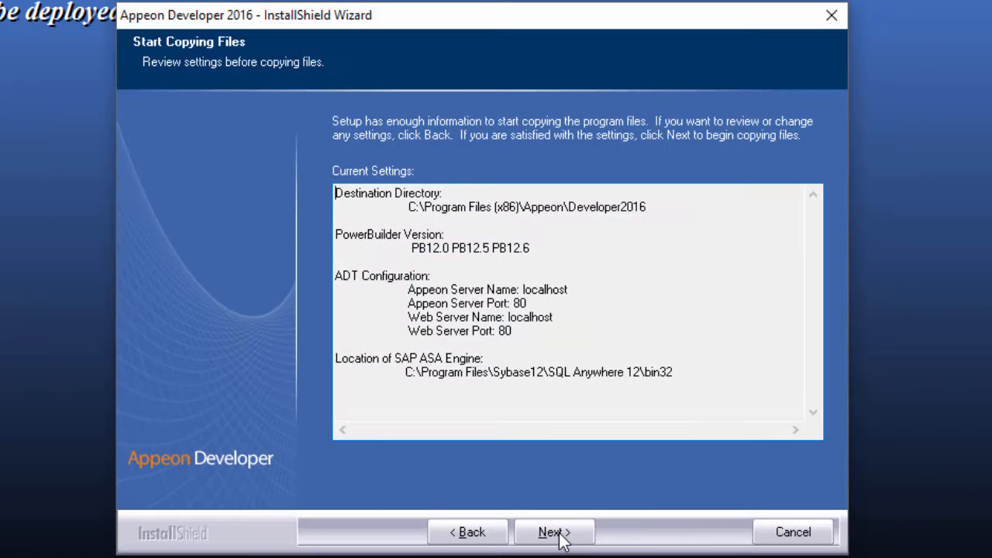
{"action": "left_click", "coordinate": [555, 533]}
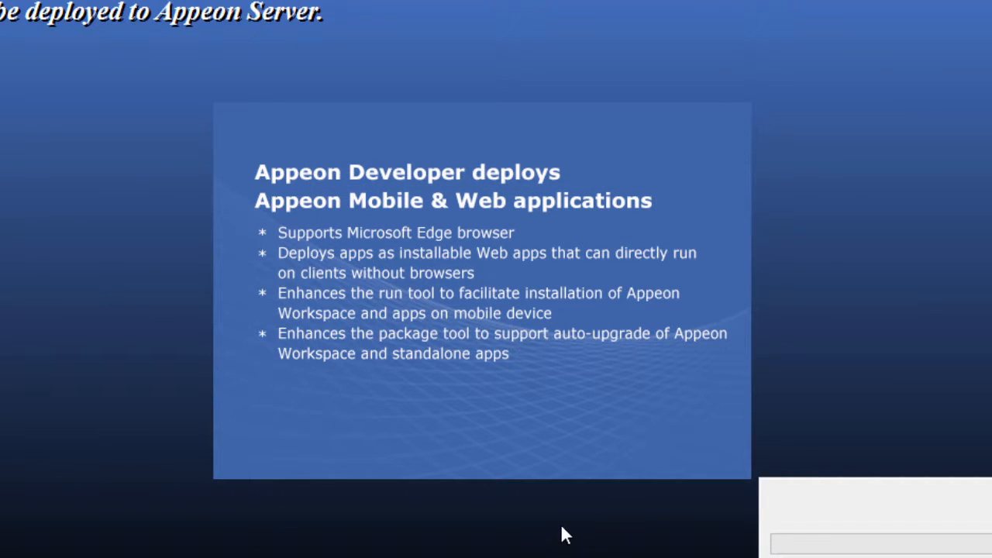
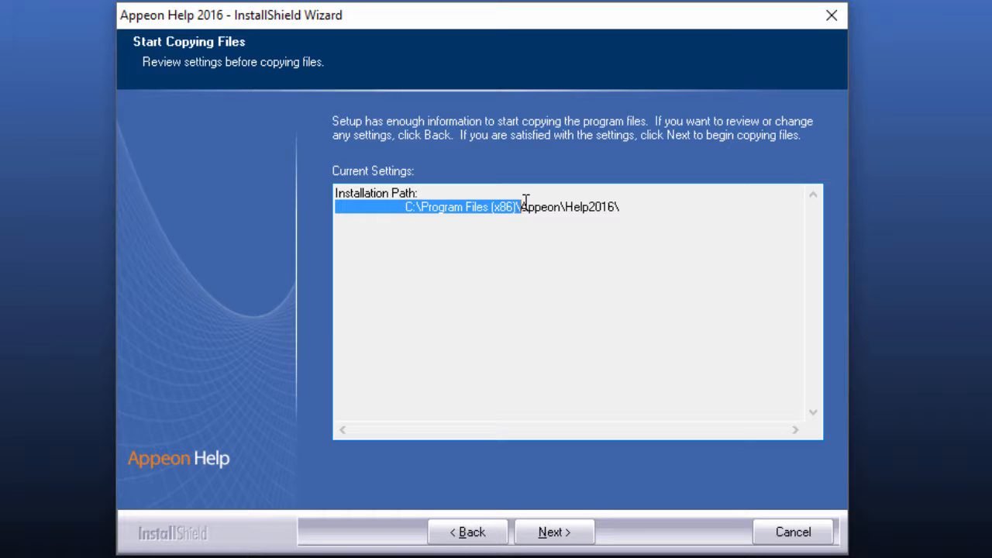
Install Appeon Help and finish the setup with Restart IIS Server and Register .NET Framework 4.X enabled
{"action": "left_click", "coordinate": [550, 531]}
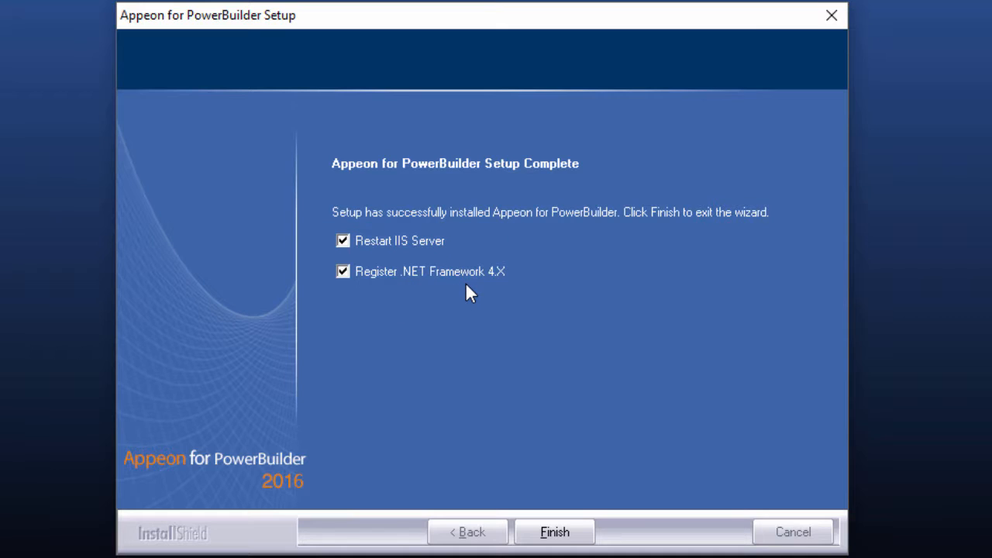
{"action": "left_click", "coordinate": [573, 536]}
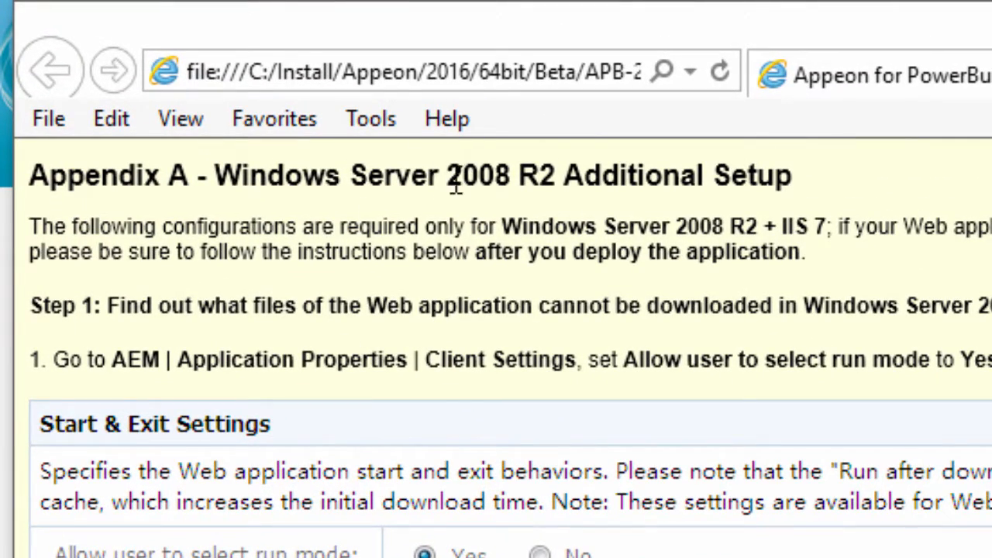
Examine the Appendix A heading about additional setup for Windows Server 2008 R2
{"action": "left_click_drag", "start_coordinate": [440, 177], "coordinate": [562, 177]}
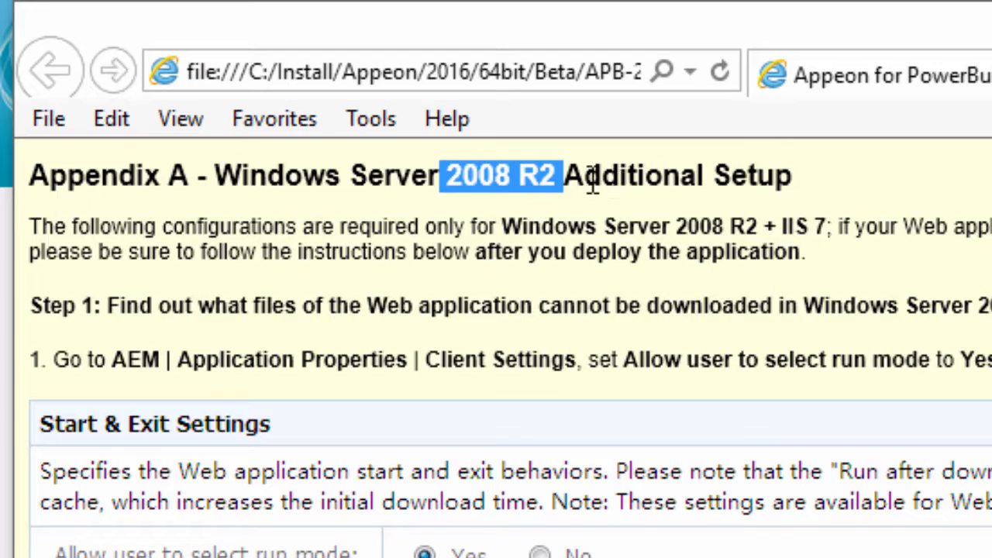
{"action": "left_click_drag", "start_coordinate": [815, 192], "coordinate": [609, 186]}
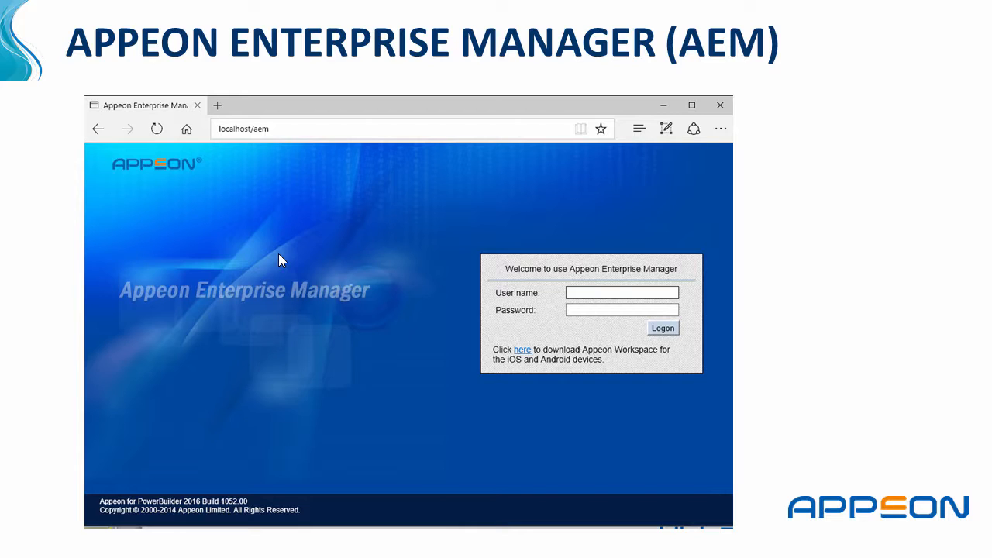
Switch to Microsoft Edge and open the Appeon Enterprise Manager logon page at //localhost/aem
{"action": "key", "text": "super"}
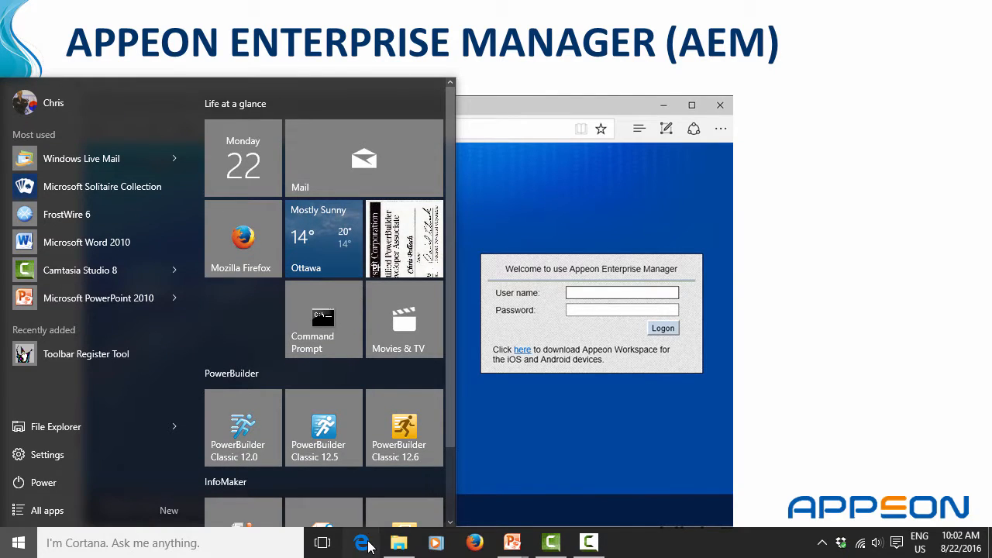
{"action": "left_click", "coordinate": [363, 544]}
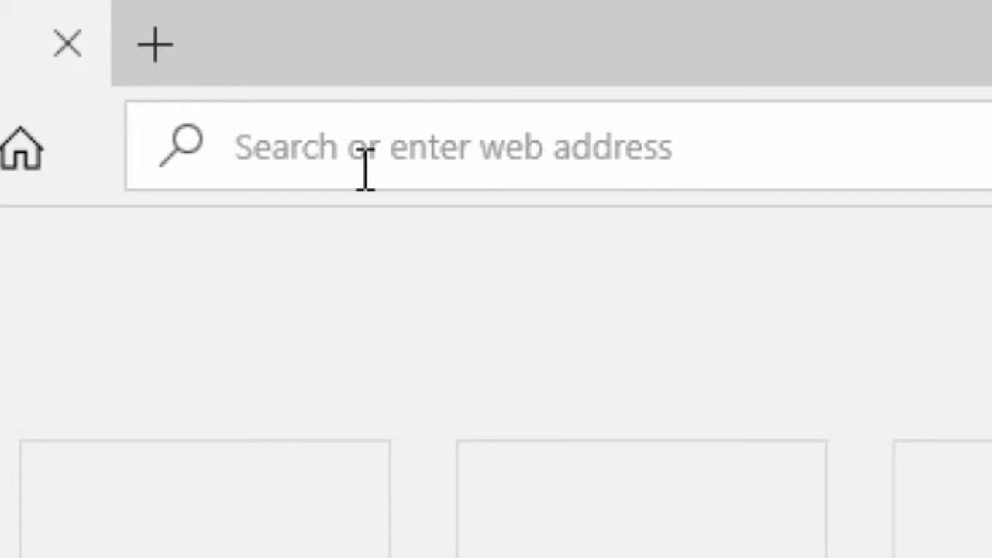
{"action": "type", "text": "//localhost"}
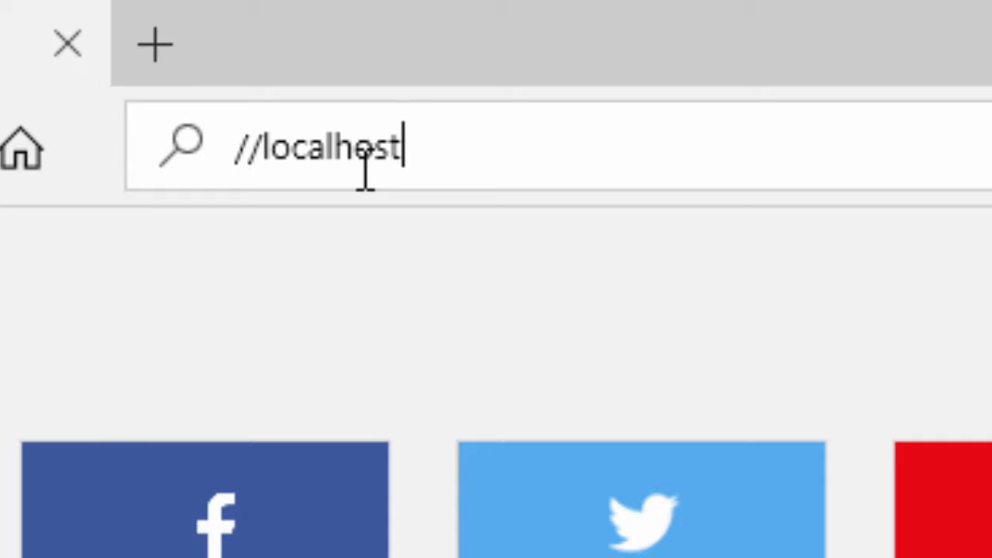
{"action": "type", "text": "/aem"}
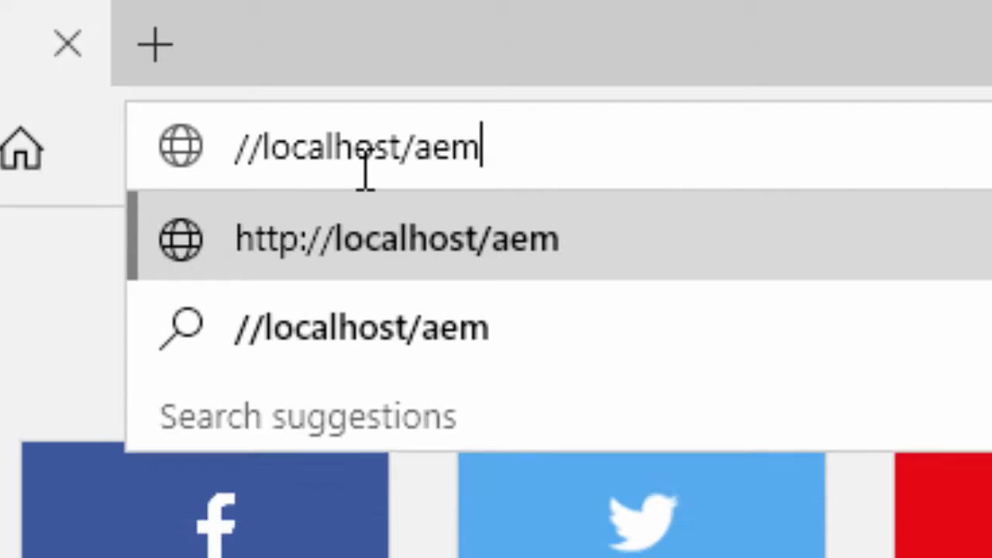
{"action": "key", "text": "Return"}
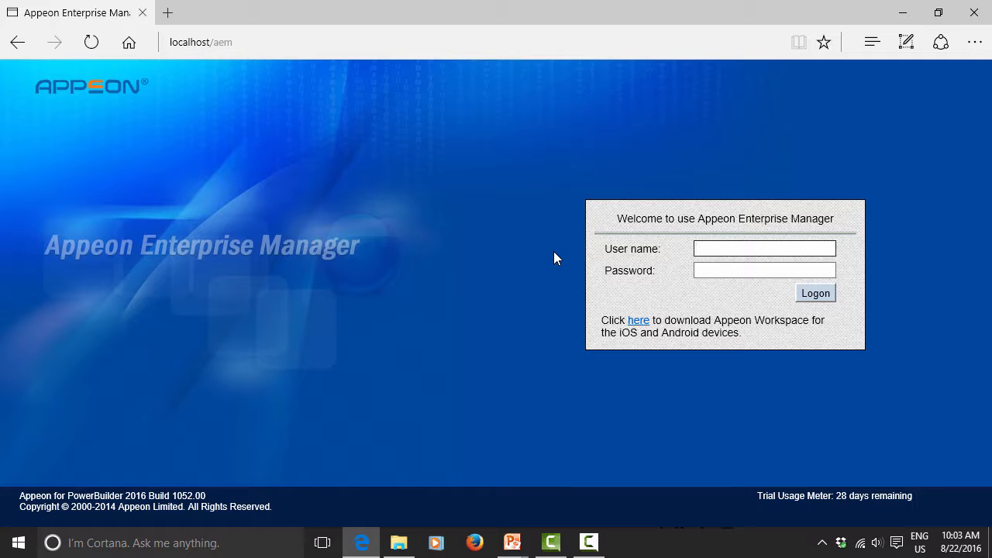
Log on to Appeon Enterprise Manager as admin with the saved account password
{"action": "left_click", "coordinate": [717, 249]}
{"action": "type", "text": "ad"}
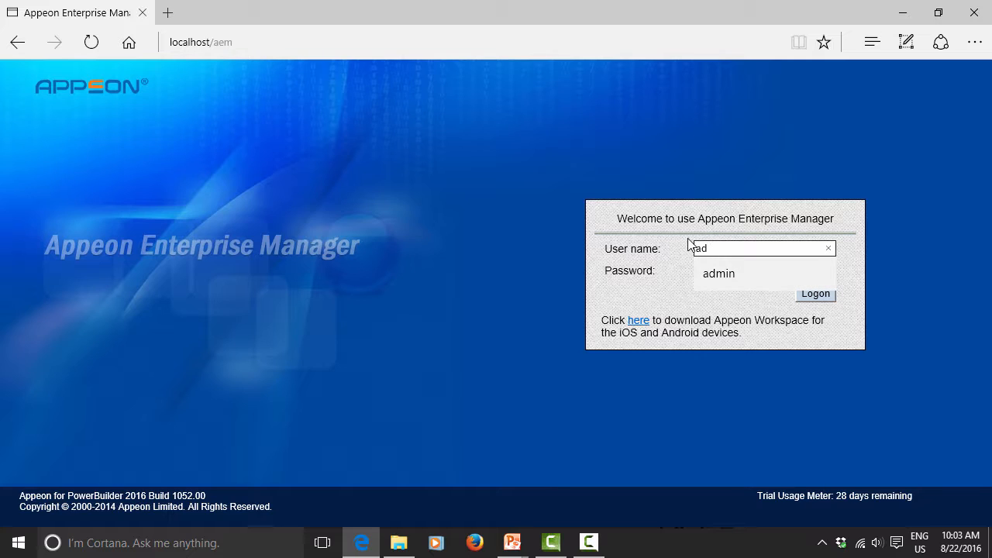
{"action": "left_click", "coordinate": [716, 276]}
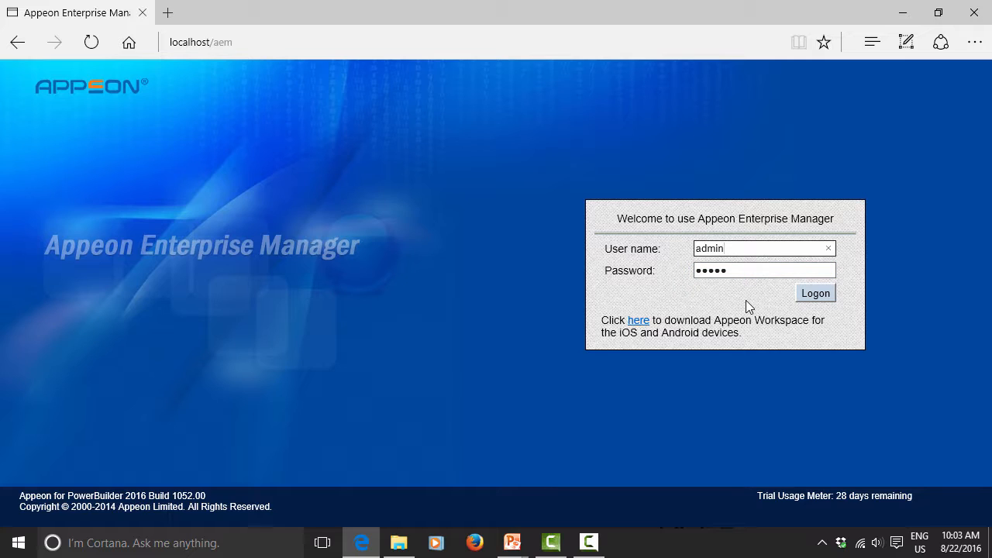
{"action": "left_click", "coordinate": [811, 294]}
{"action": "left_click", "coordinate": [812, 298]}
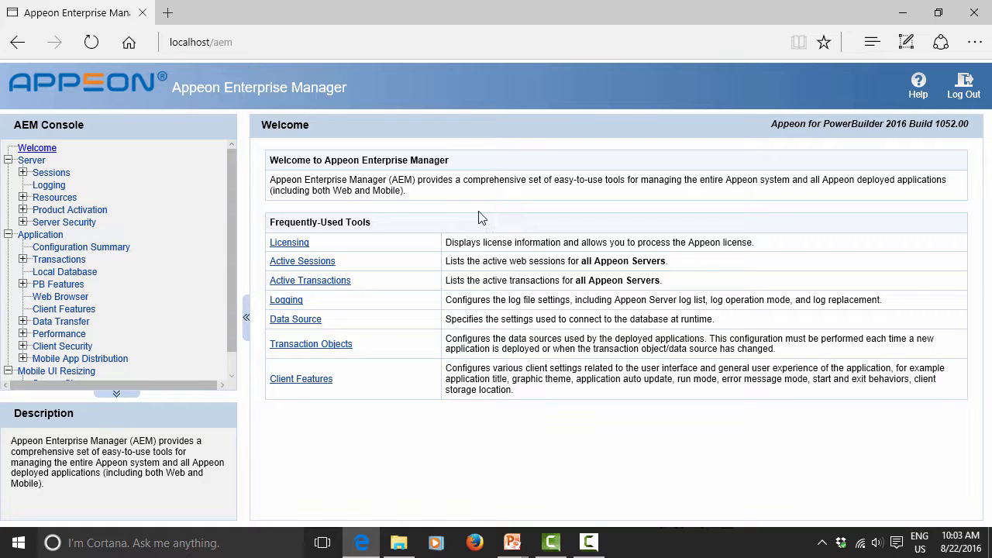
Log out of Appeon Enterprise Manager, close the browser and advance the presentation to the PowerBuilder sanity testing slide
{"action": "left_click", "coordinate": [961, 93]}
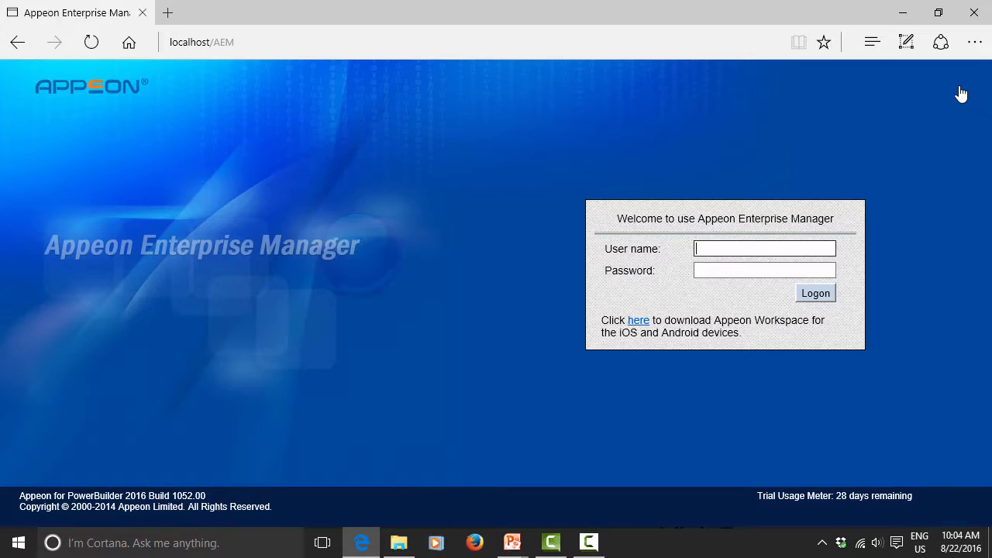
{"action": "left_click", "coordinate": [974, 19]}
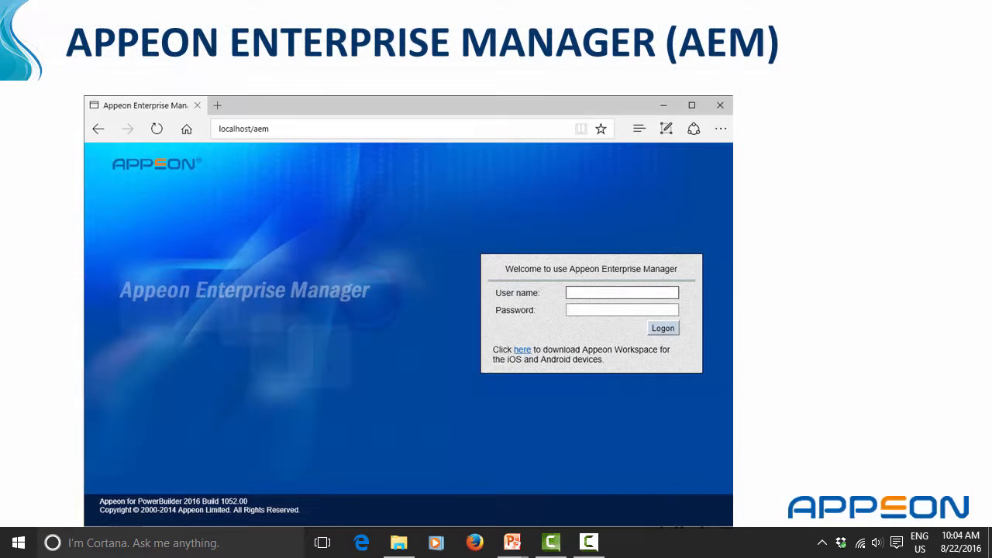
{"action": "left_click", "coordinate": [339, 277]}
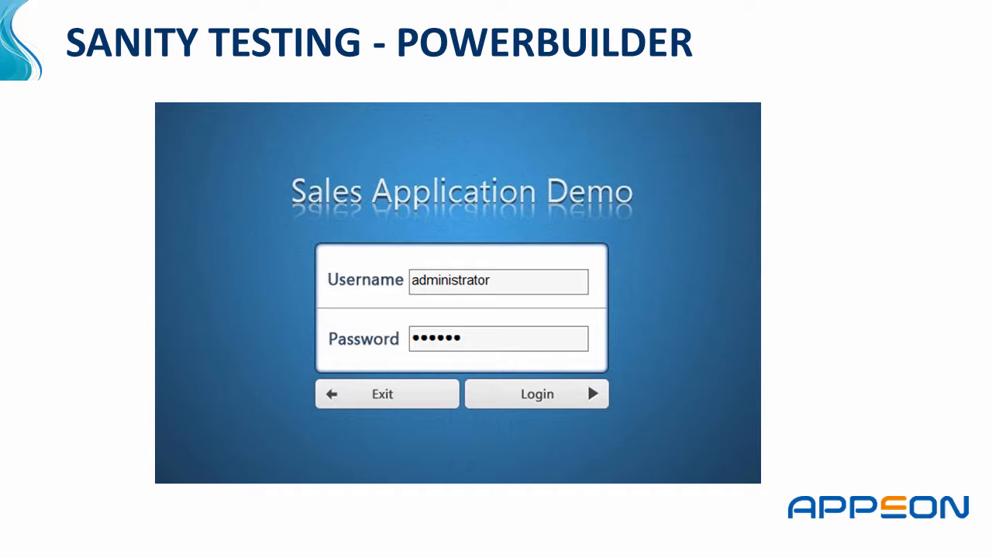
Open the Appeon Demo PB Workspace in PowerBuilder, run the Sales Application Demo and log in as administrator
{"action": "key", "text": "super"}
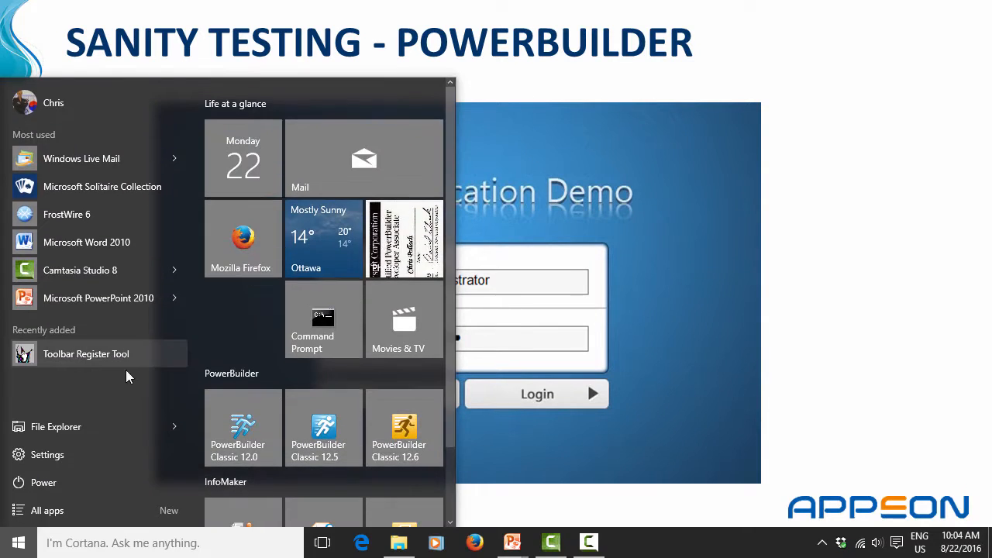
{"action": "left_click", "coordinate": [47, 511]}
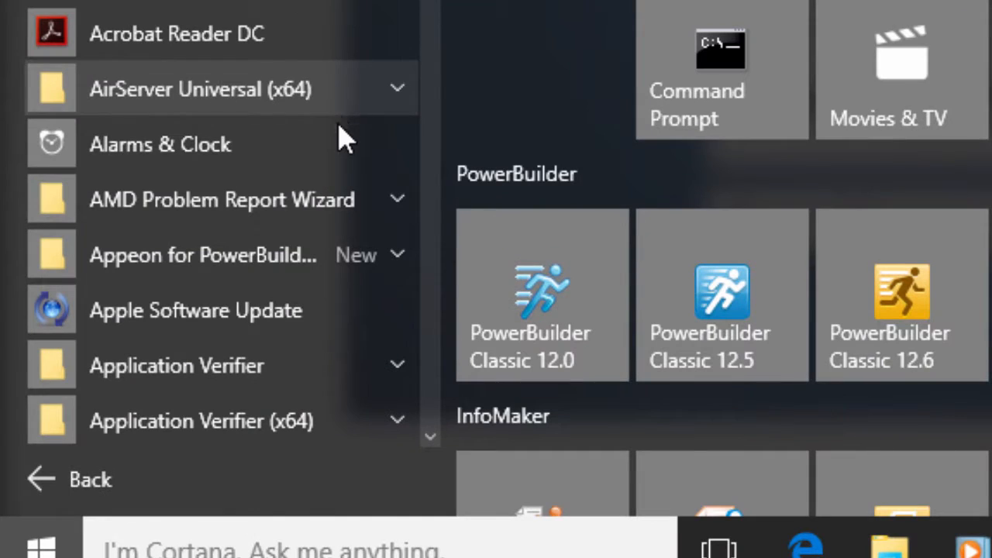
{"action": "left_click", "coordinate": [388, 258]}
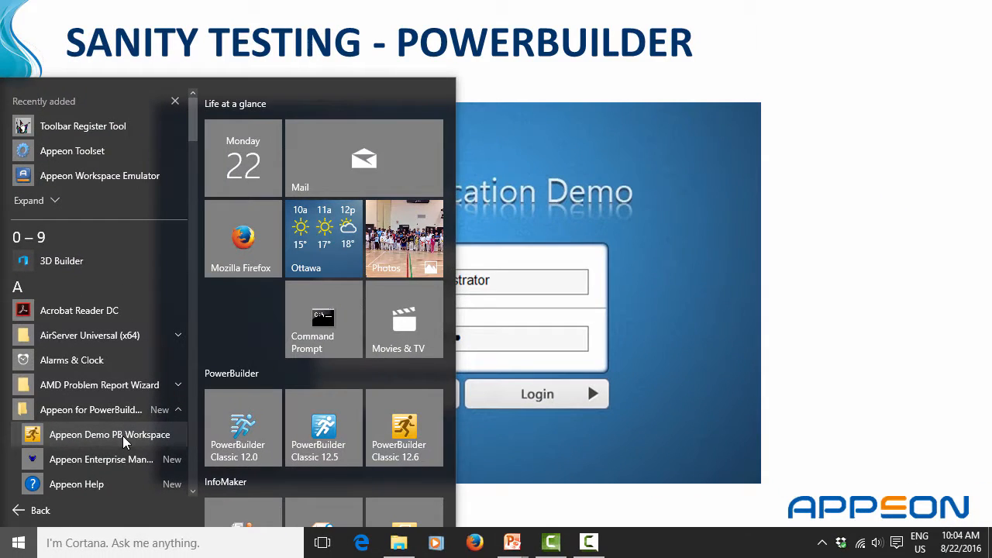
{"action": "left_click", "coordinate": [123, 436]}
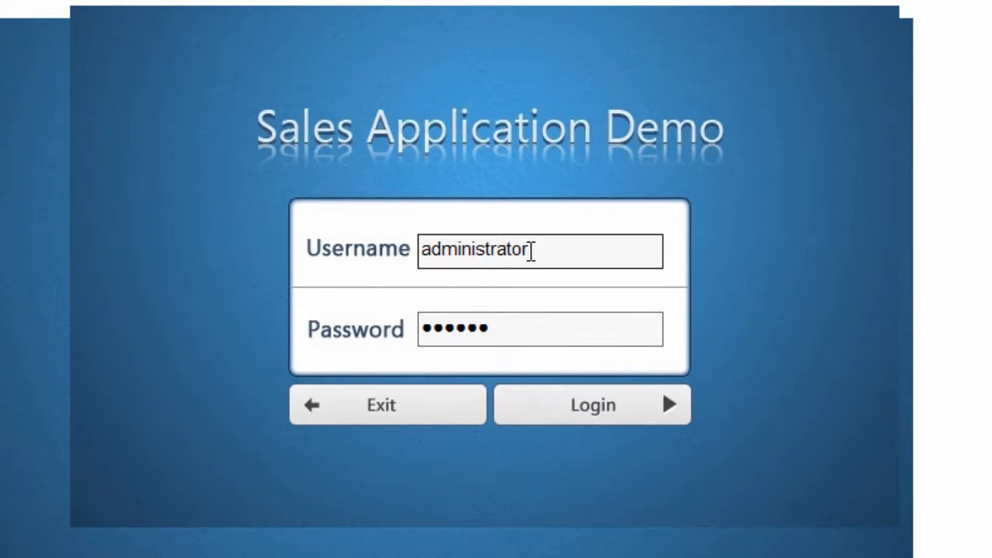
{"action": "left_click", "coordinate": [573, 413]}
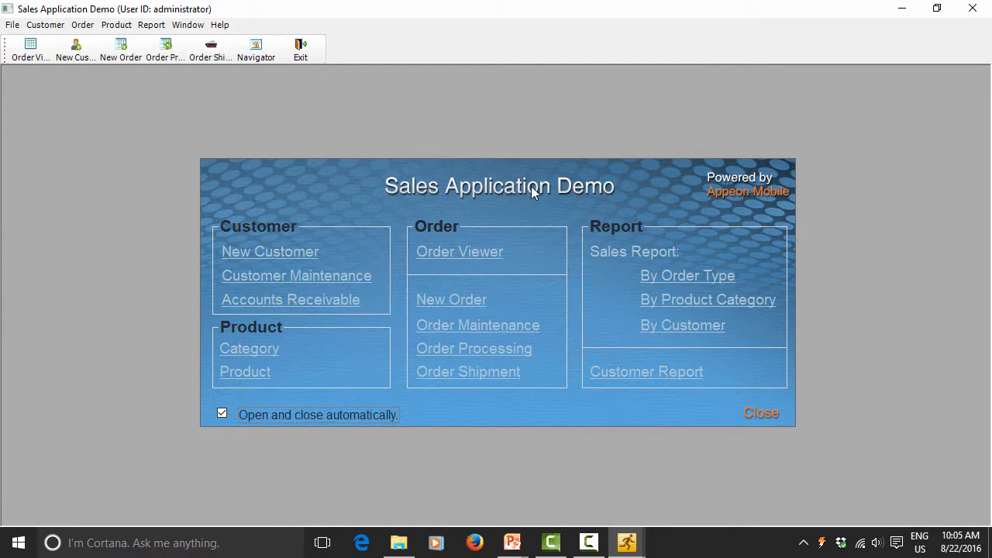
Check the Sales Application Demo's menus and its Customer Report, and exit the application
{"action": "left_click", "coordinate": [176, 27]}
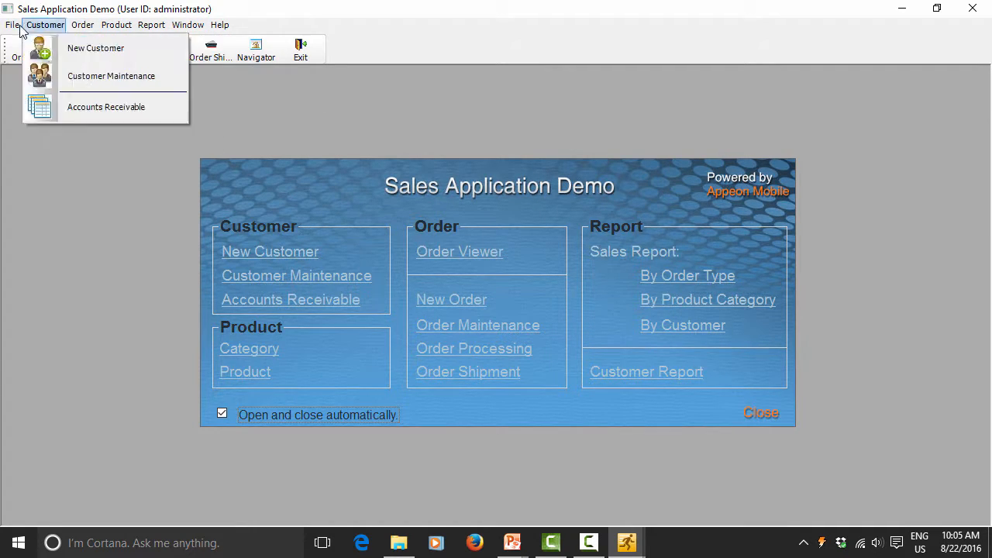
{"action": "mouse_move", "coordinate": [12, 25]}
{"action": "left_click", "coordinate": [165, 240]}
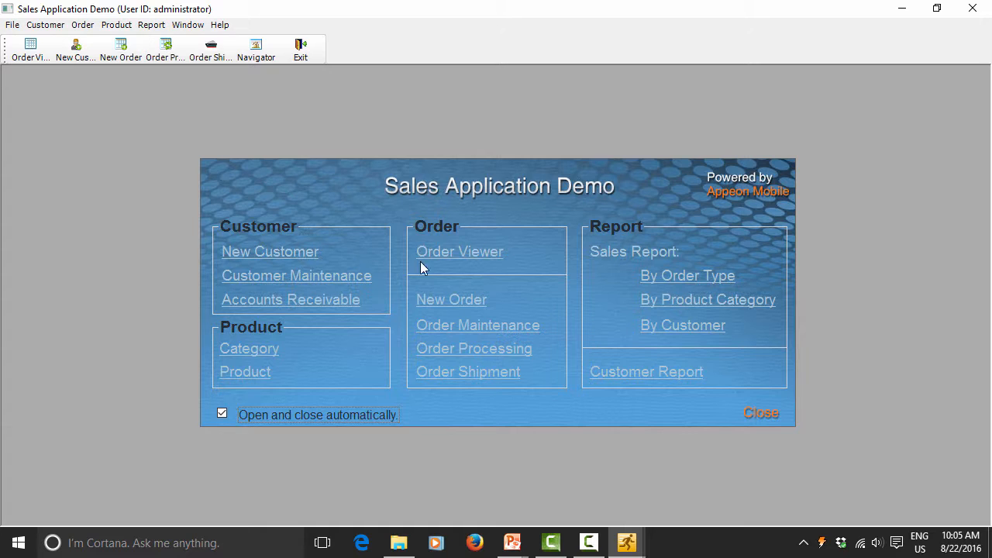
{"action": "left_click", "coordinate": [641, 376]}
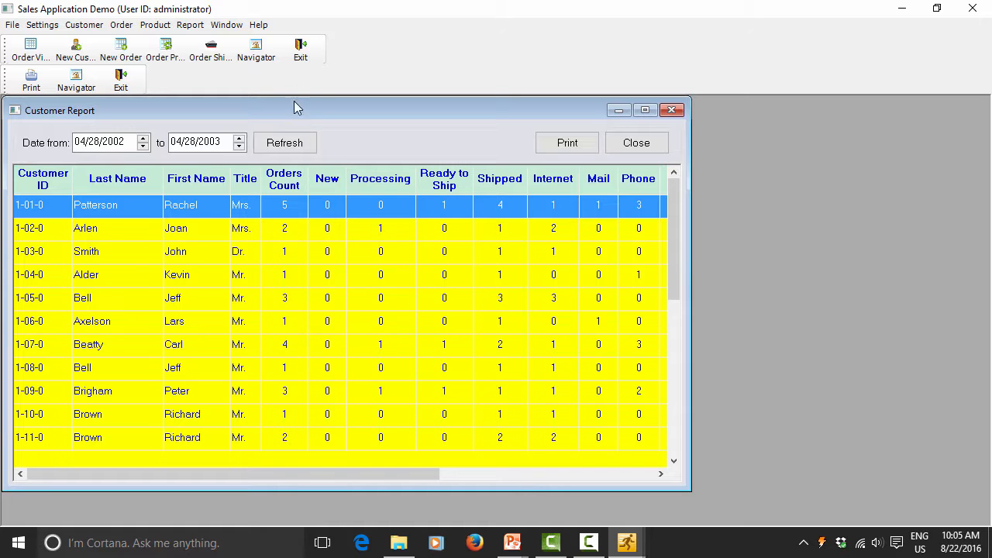
{"action": "left_click", "coordinate": [300, 48]}
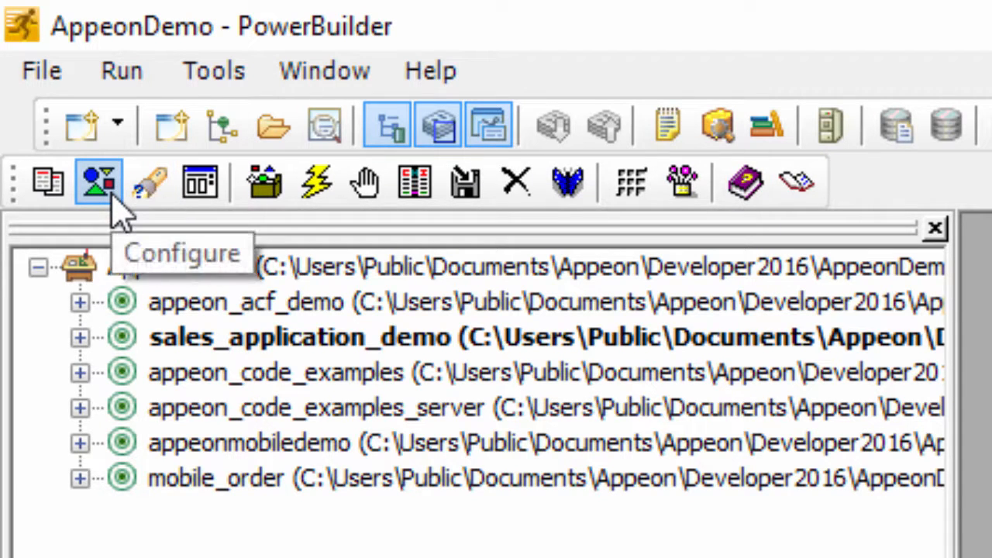
Review the default sales application profile and deploy sales unattended with Local Deployment and Full Application Deployment
{"action": "left_click", "coordinate": [114, 200]}
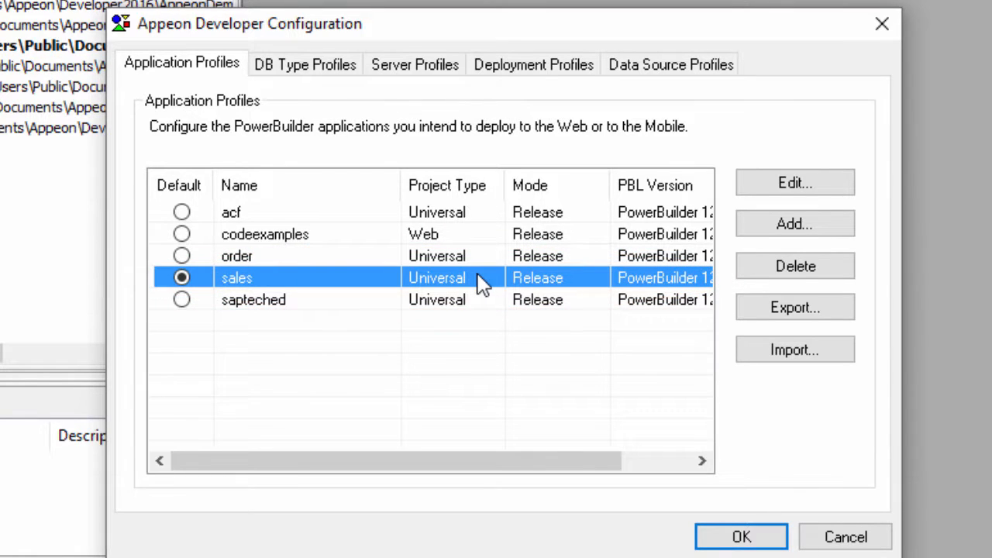
{"action": "left_click", "coordinate": [750, 534]}
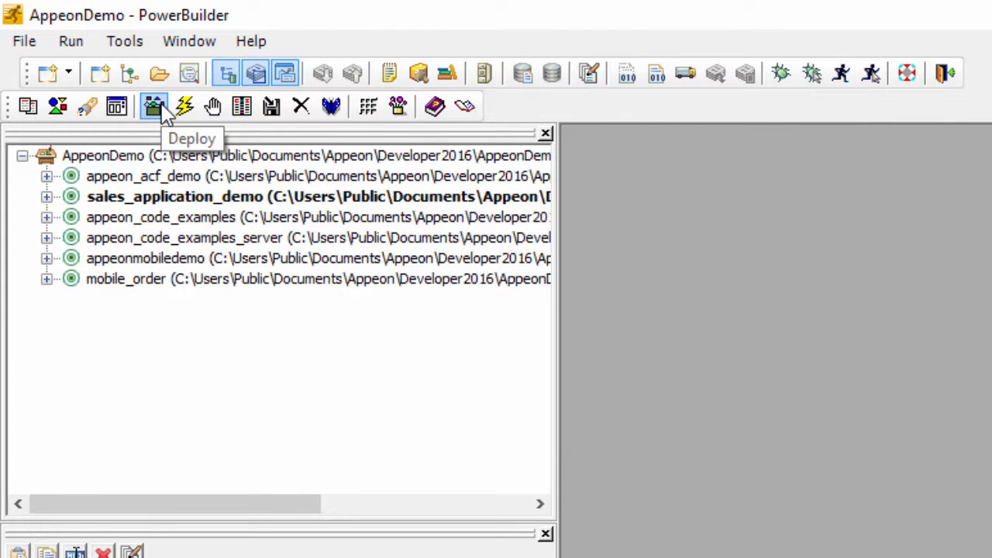
{"action": "left_click", "coordinate": [155, 106]}
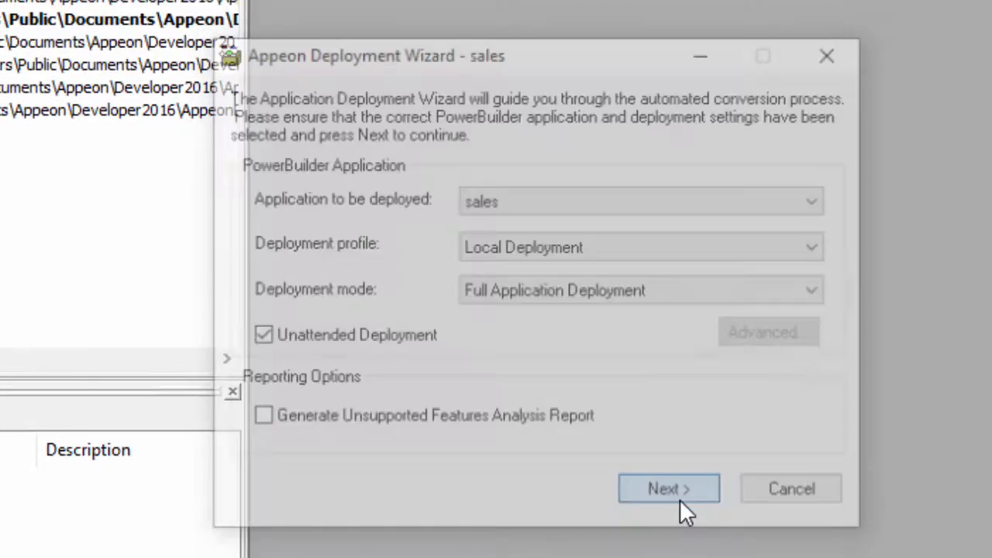
{"action": "left_click", "coordinate": [761, 513]}
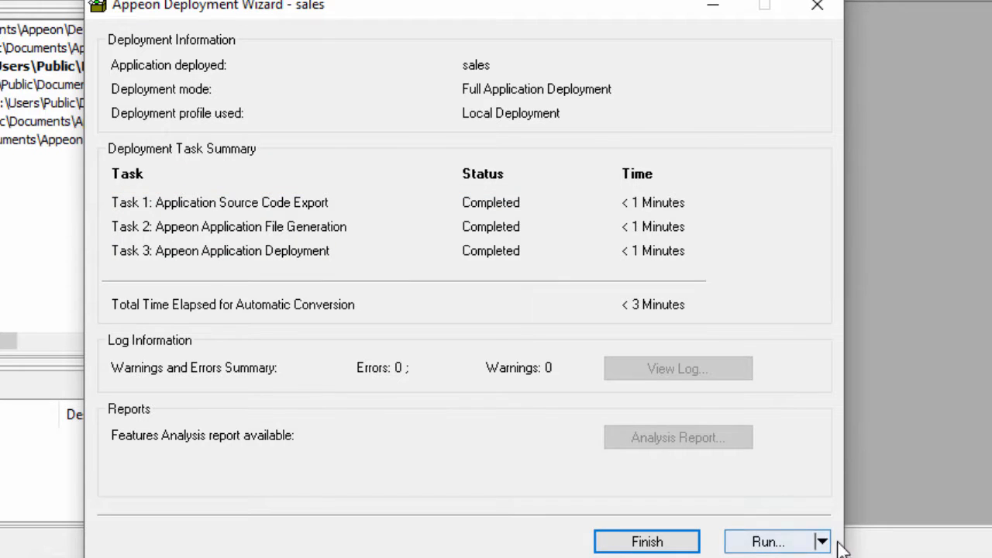
Run the deployed sales application with the Web - IE Browser loader in Release mode and log in as administrator
{"action": "left_click", "coordinate": [782, 544]}
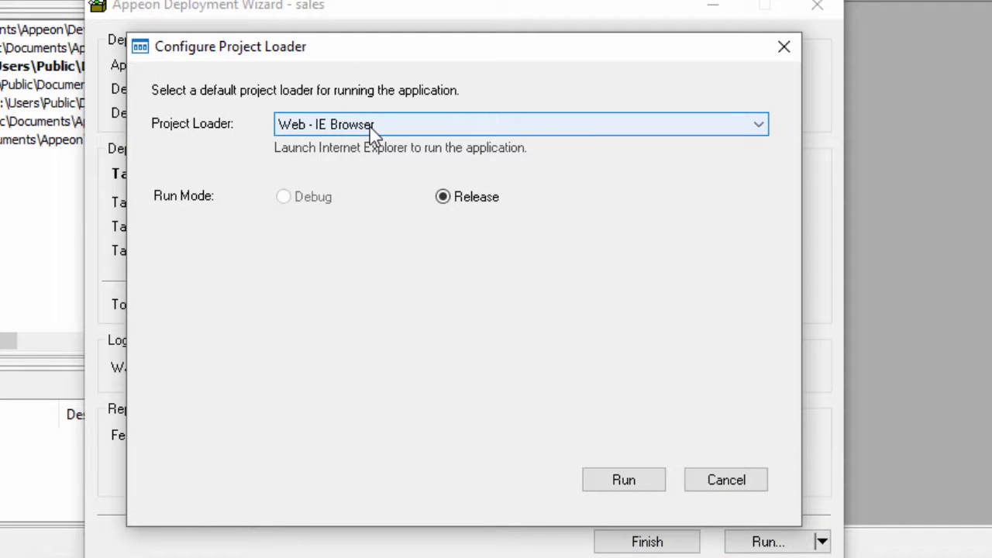
{"action": "left_click", "coordinate": [651, 488]}
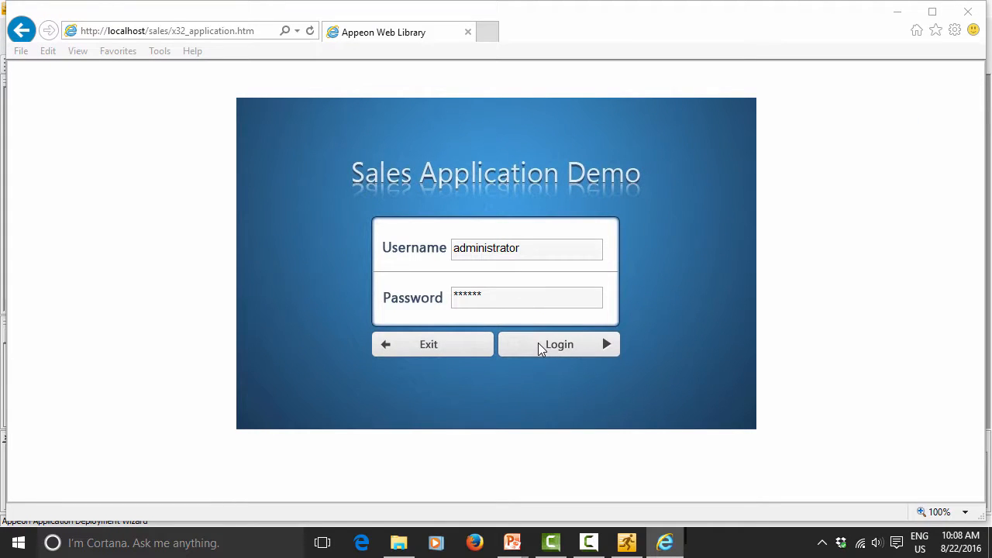
{"action": "left_click", "coordinate": [540, 346]}
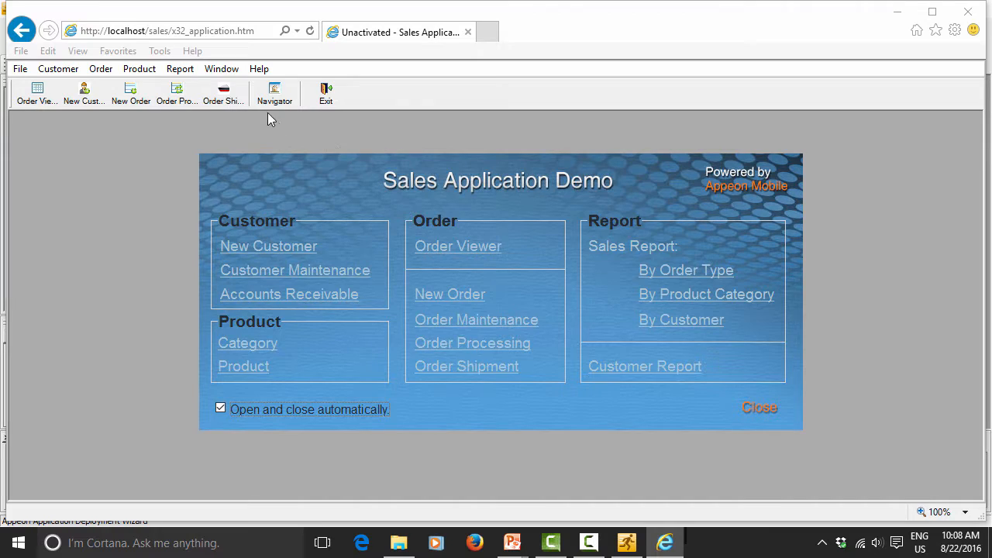
Check the web application's menus and Customer Report, exit the application and close Internet Explorer
{"action": "left_click", "coordinate": [258, 69]}
{"action": "mouse_move", "coordinate": [180, 71]}
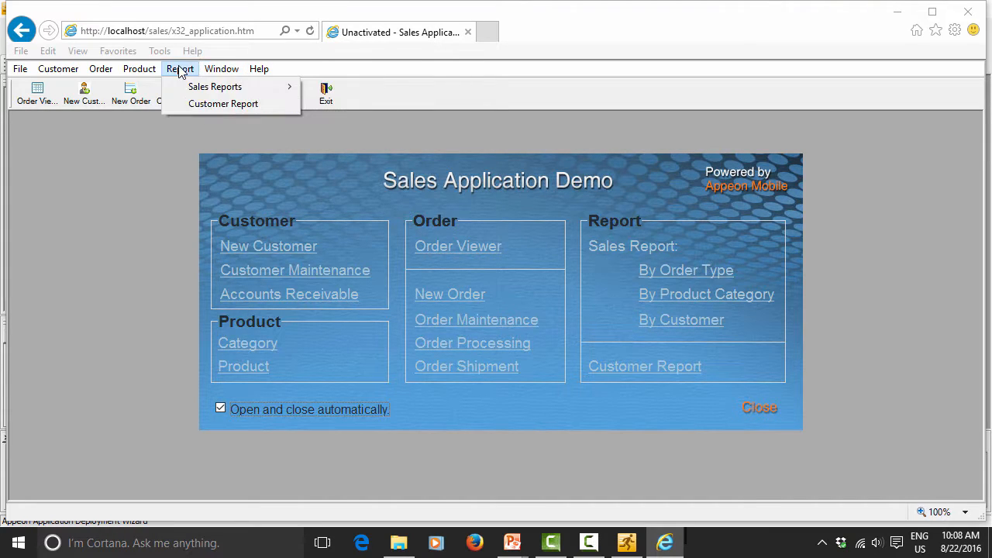
{"action": "left_click", "coordinate": [126, 166]}
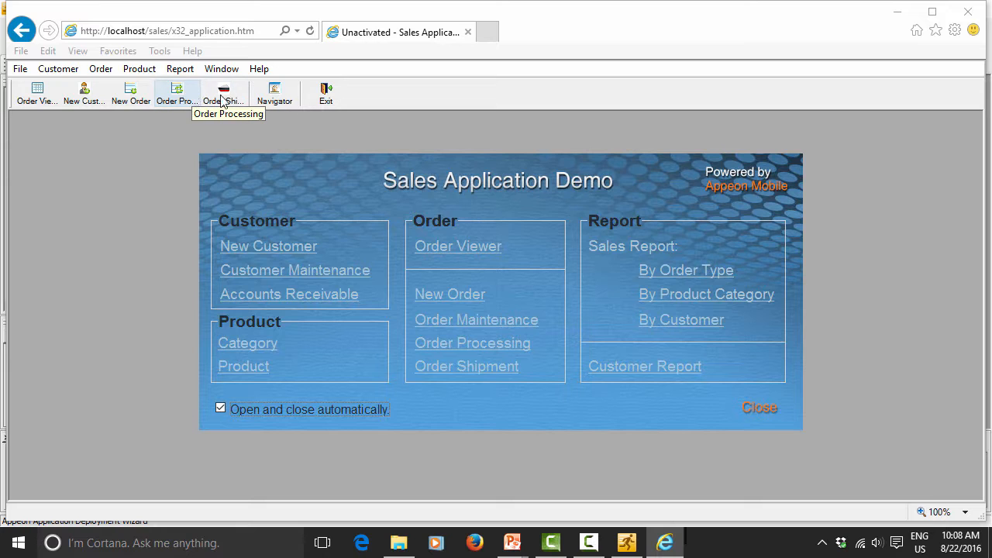
{"action": "left_click", "coordinate": [671, 368]}
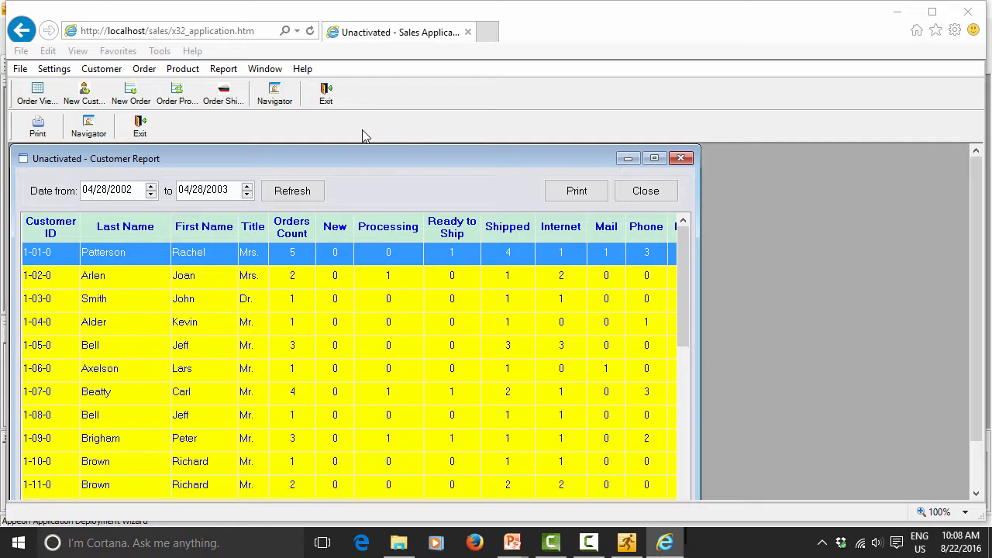
{"action": "left_click", "coordinate": [338, 104]}
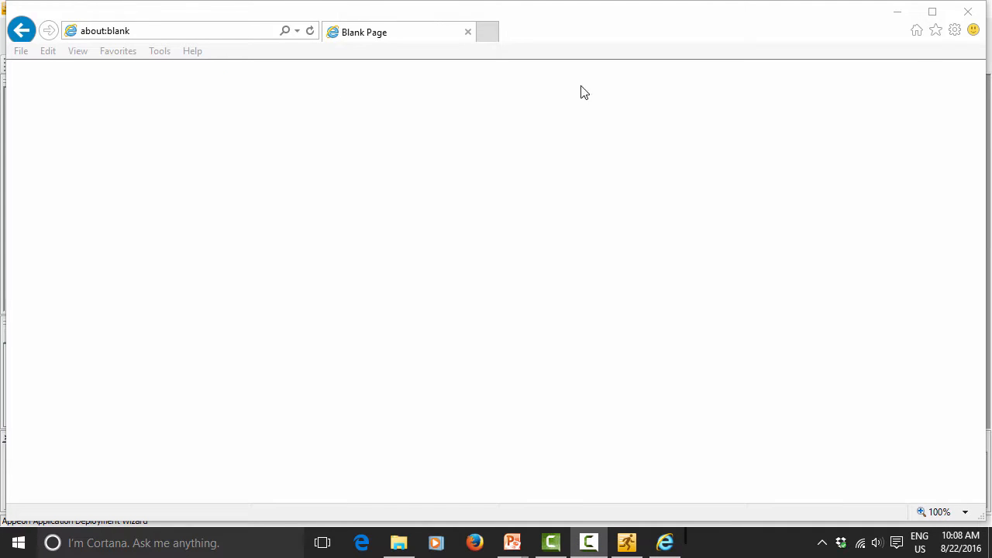
{"action": "left_click", "coordinate": [969, 13]}
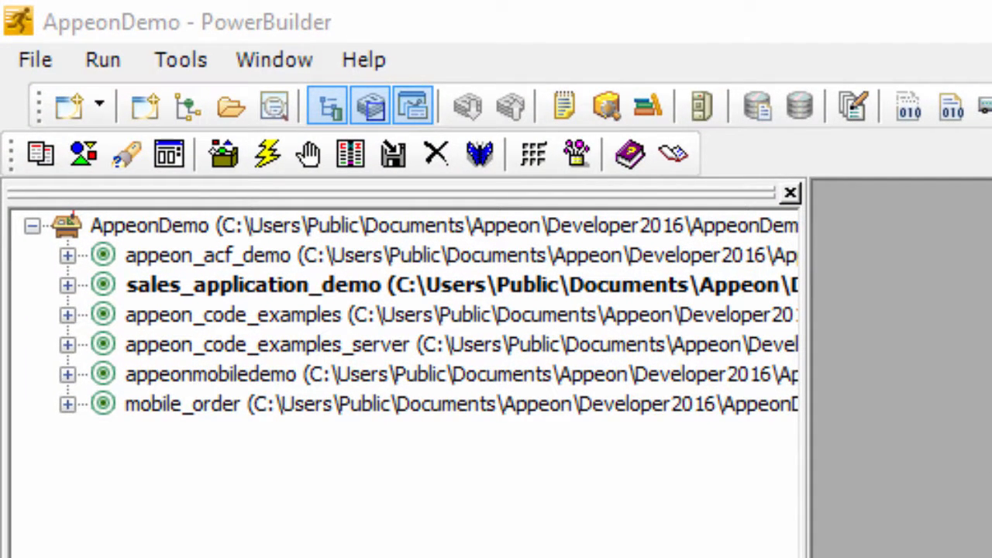
Run the sales application from PowerBuilder in the Appeon Workspace Emulator with the Tablet 9.7" landscape emulator
{"action": "left_click", "coordinate": [271, 157]}
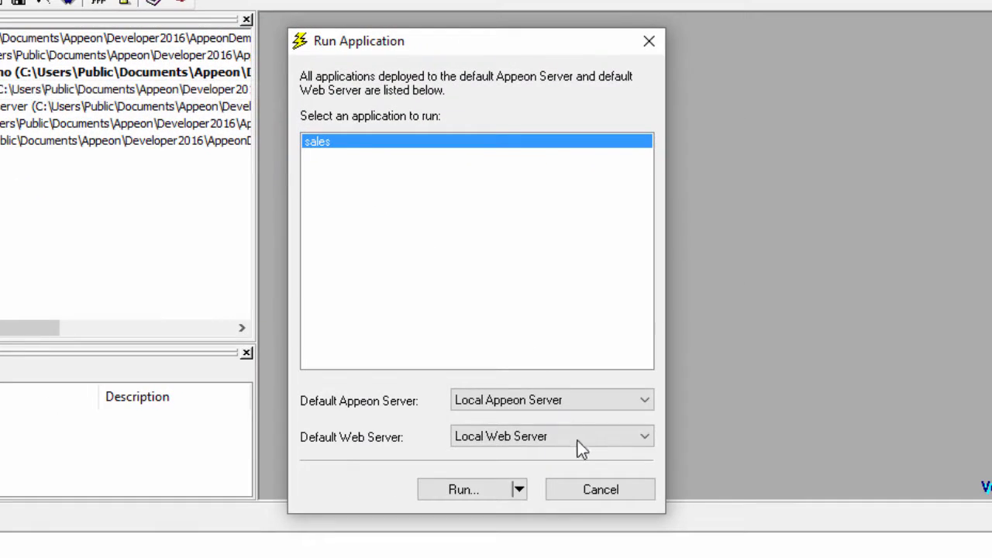
{"action": "left_click", "coordinate": [518, 489]}
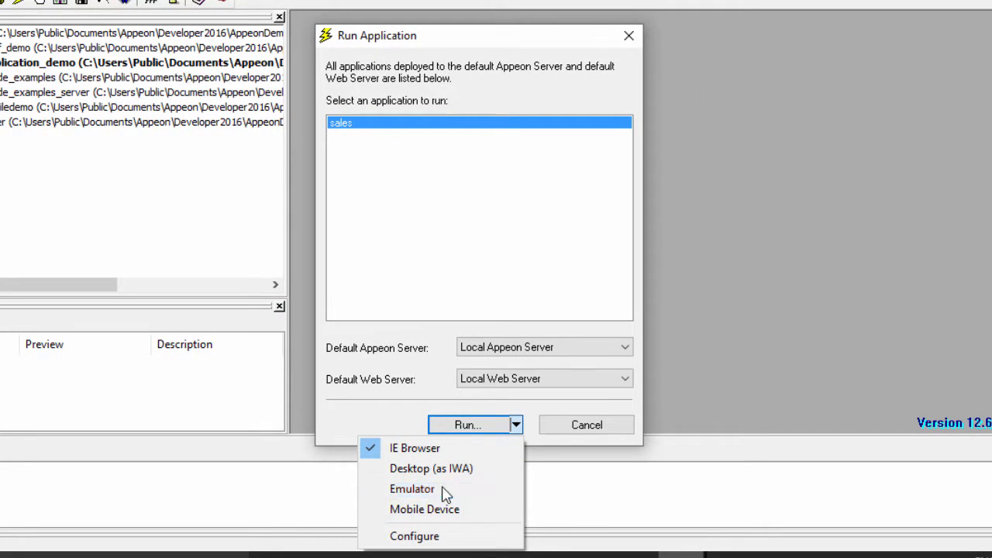
{"action": "left_click", "coordinate": [446, 489]}
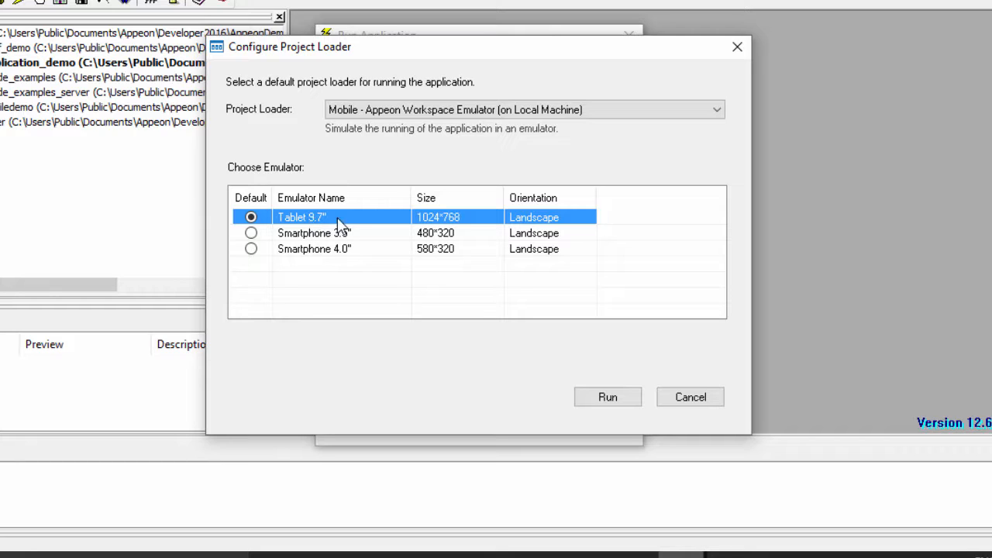
{"action": "left_click", "coordinate": [604, 406]}
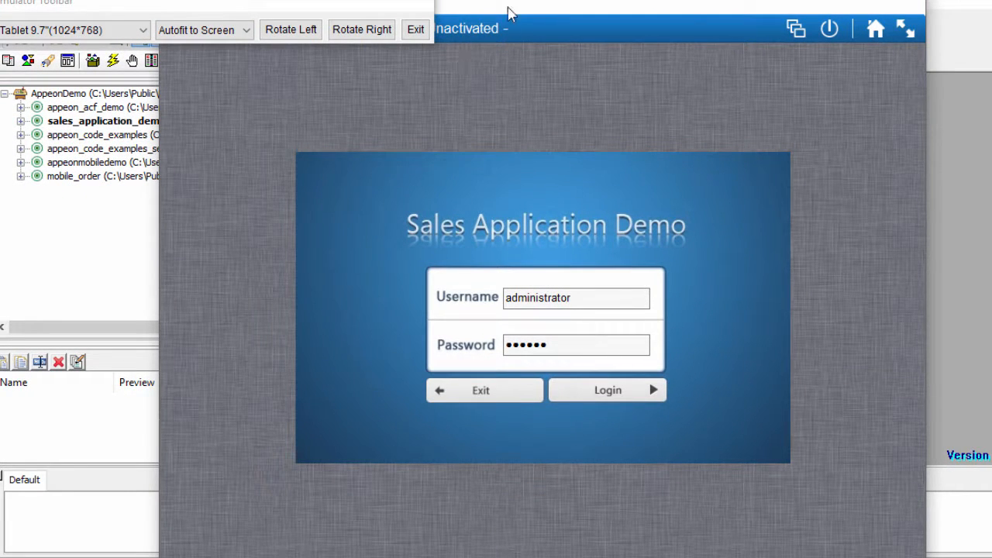
Reposition the emulator window, log in to the Sales Application Demo as administrator and show its application menu
{"action": "left_click_drag", "start_coordinate": [500, 14], "coordinate": [525, 17]}
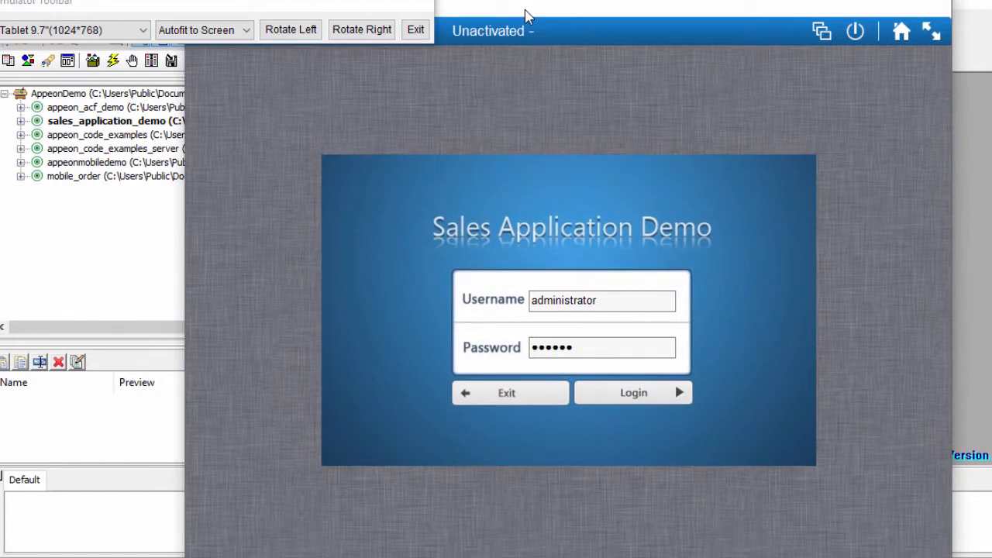
{"action": "left_click", "coordinate": [626, 399]}
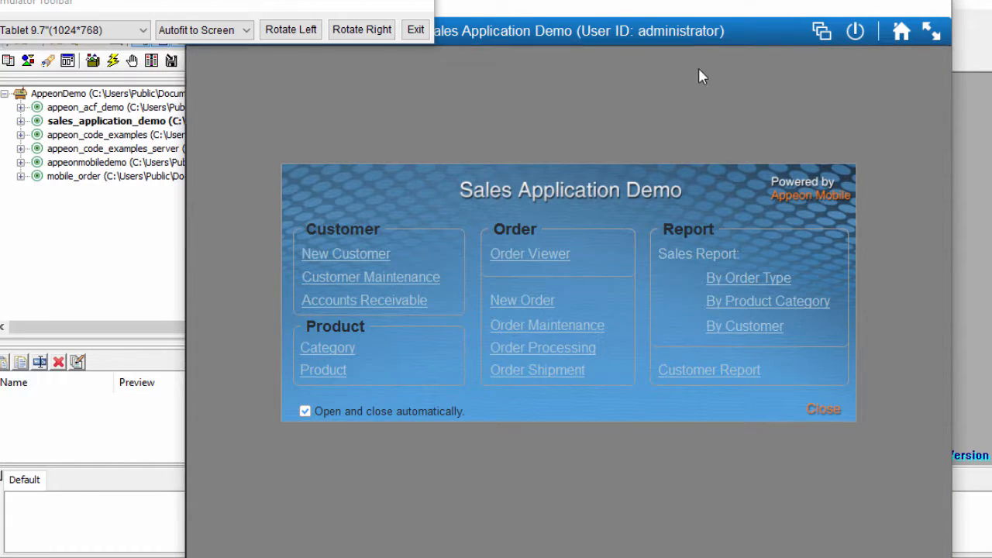
{"action": "left_click_drag", "start_coordinate": [675, 10], "coordinate": [698, 70]}
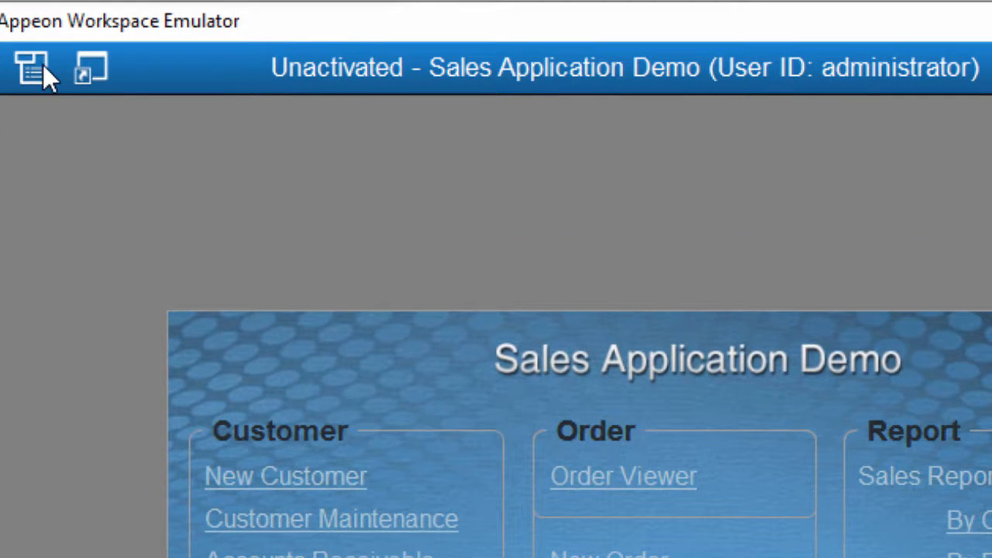
{"action": "left_click", "coordinate": [34, 72]}
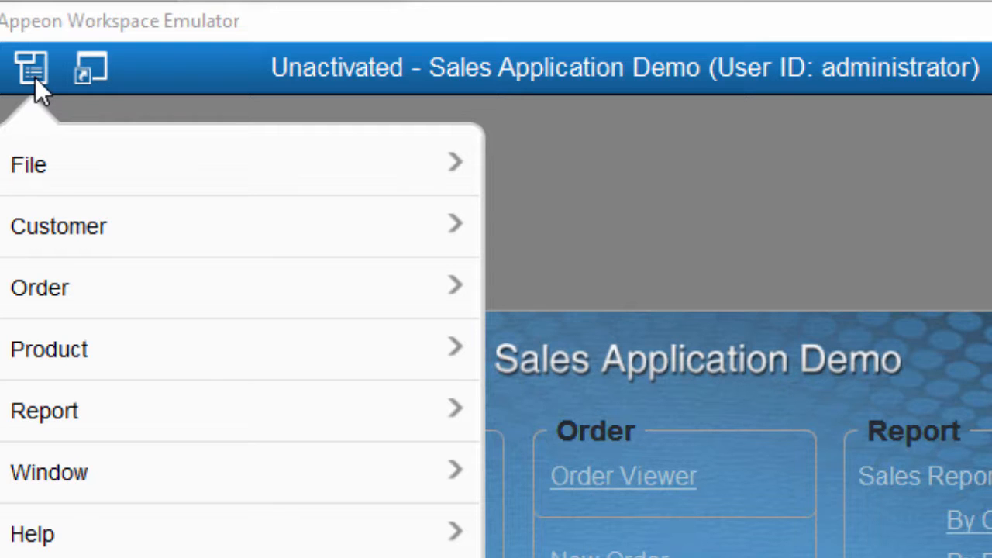
Check the File menu commands and the toolbar shortcuts of the Sales Application Demo in the emulator
{"action": "left_click", "coordinate": [328, 161]}
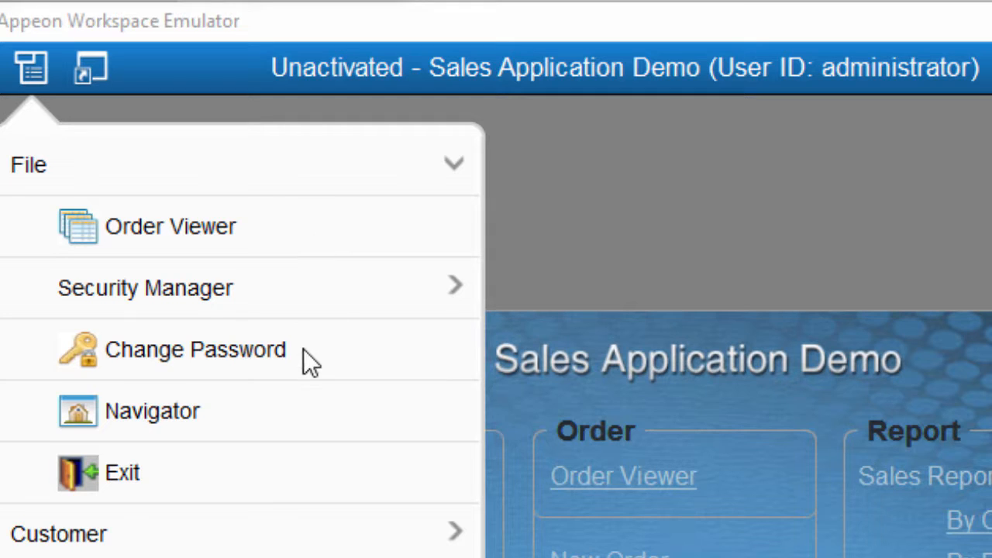
{"action": "left_click", "coordinate": [612, 221]}
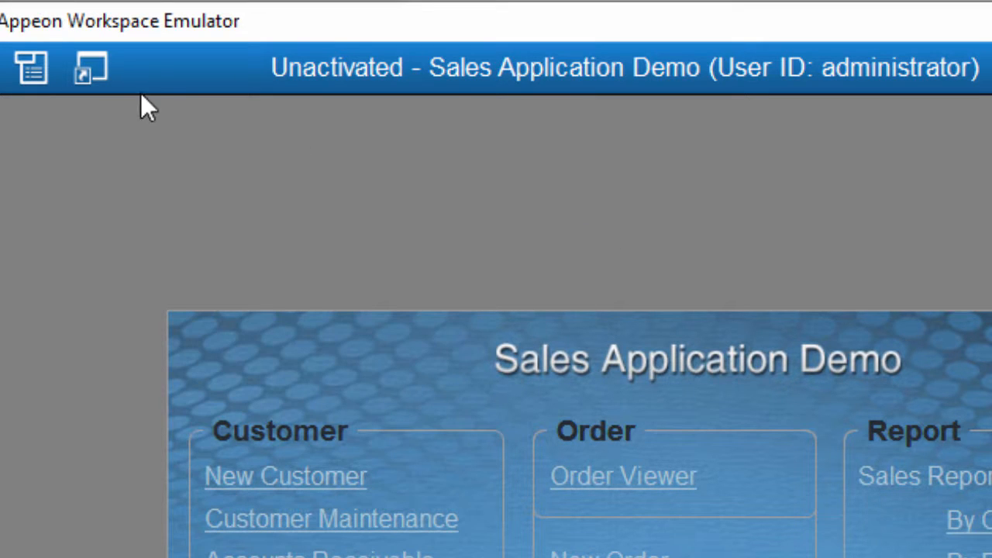
{"action": "left_click", "coordinate": [107, 69]}
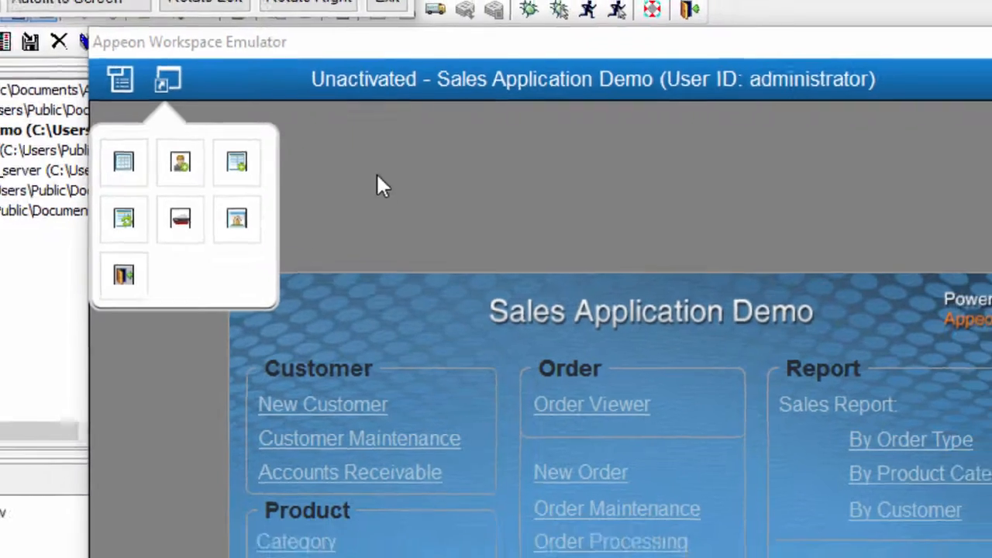
{"action": "left_click", "coordinate": [355, 194]}
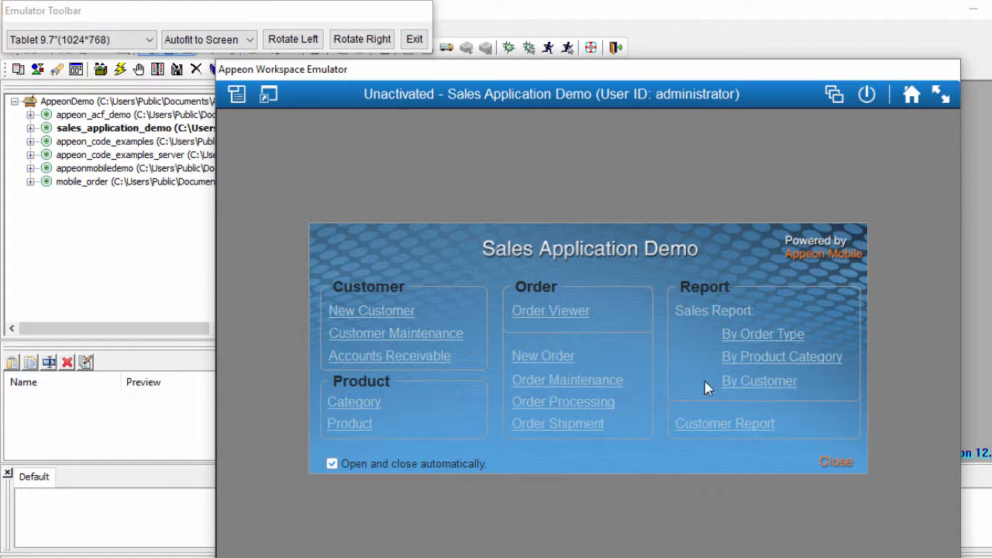
Open the Customer Report and check the list of open windows, the application menu and the toolbar shortcuts for it
{"action": "left_click", "coordinate": [713, 427]}
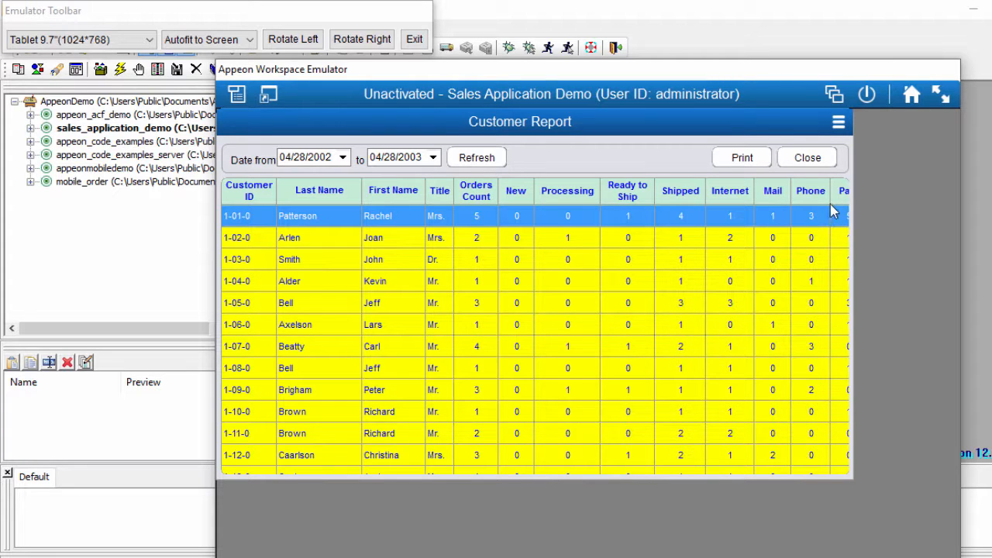
{"action": "left_click", "coordinate": [833, 94]}
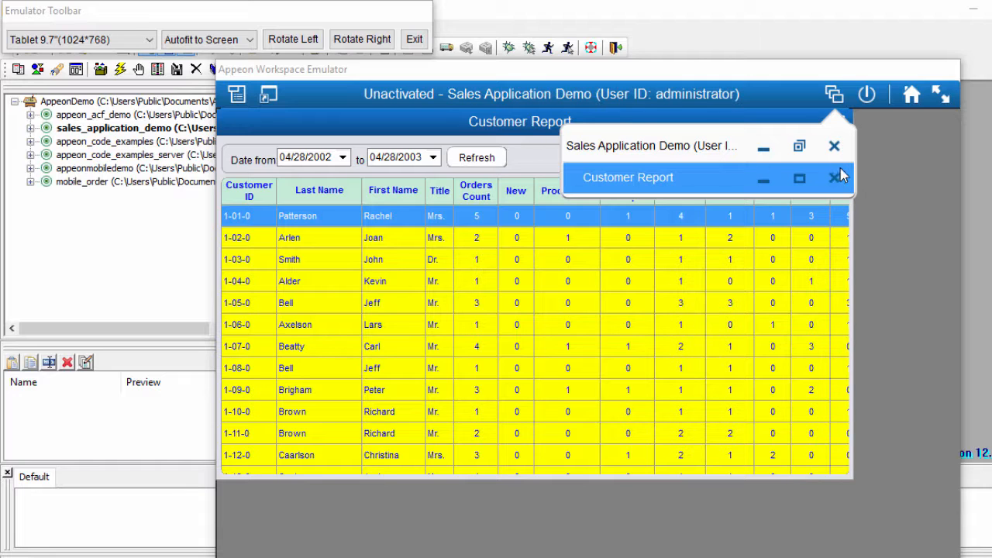
{"action": "left_click", "coordinate": [895, 186]}
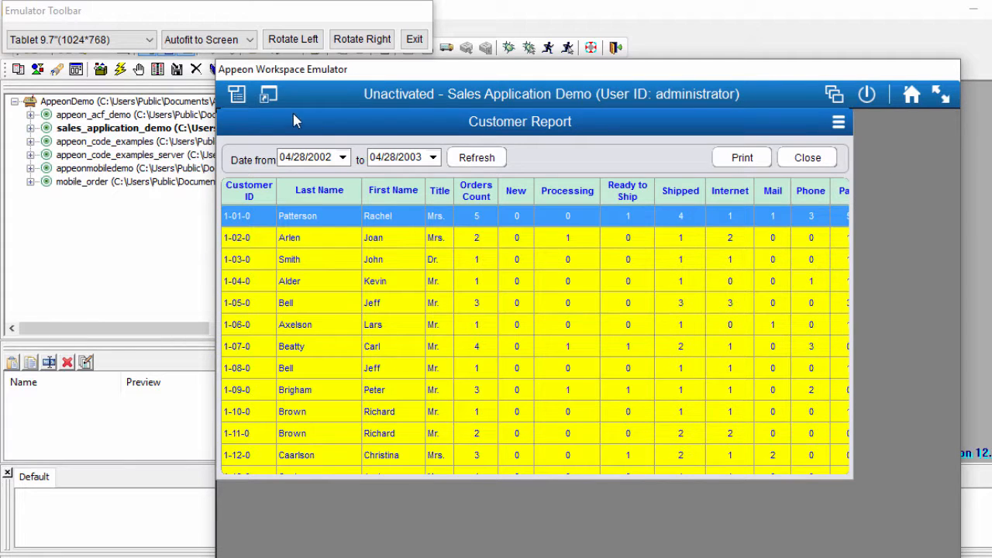
{"action": "left_click", "coordinate": [243, 95]}
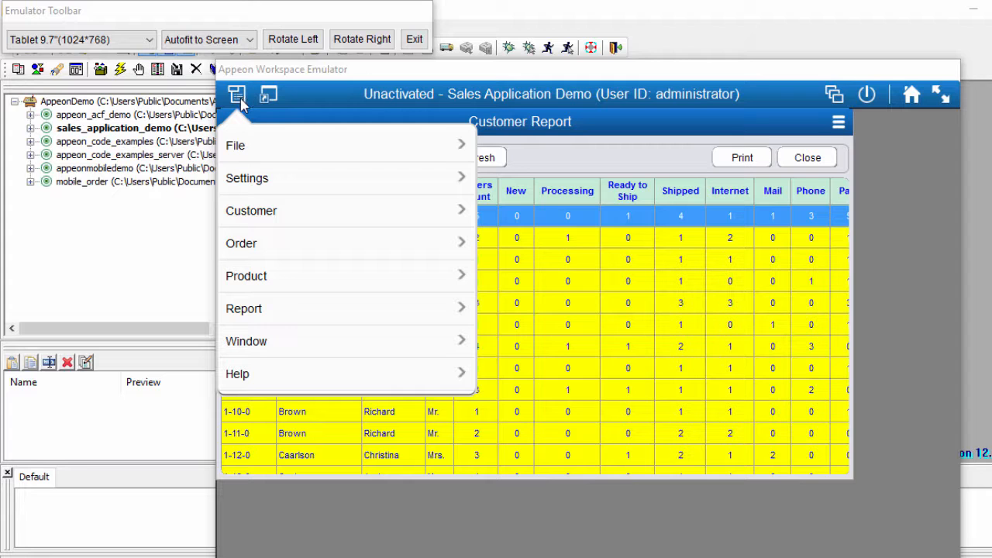
{"action": "left_click", "coordinate": [270, 103]}
{"action": "left_click", "coordinate": [271, 103]}
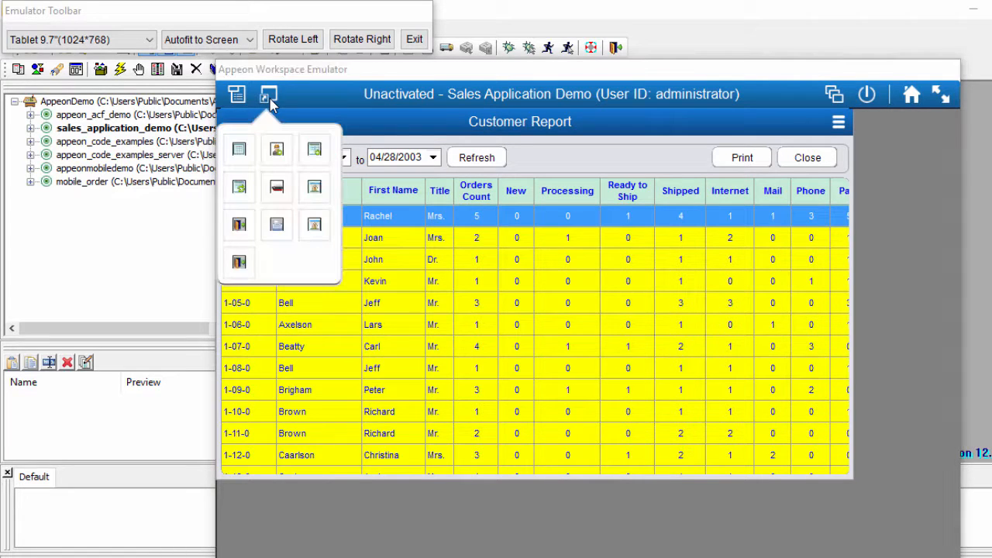
Exit the sales application and the emulator, and close the Run Application dialog and PowerBuilder
{"action": "left_click", "coordinate": [239, 227]}
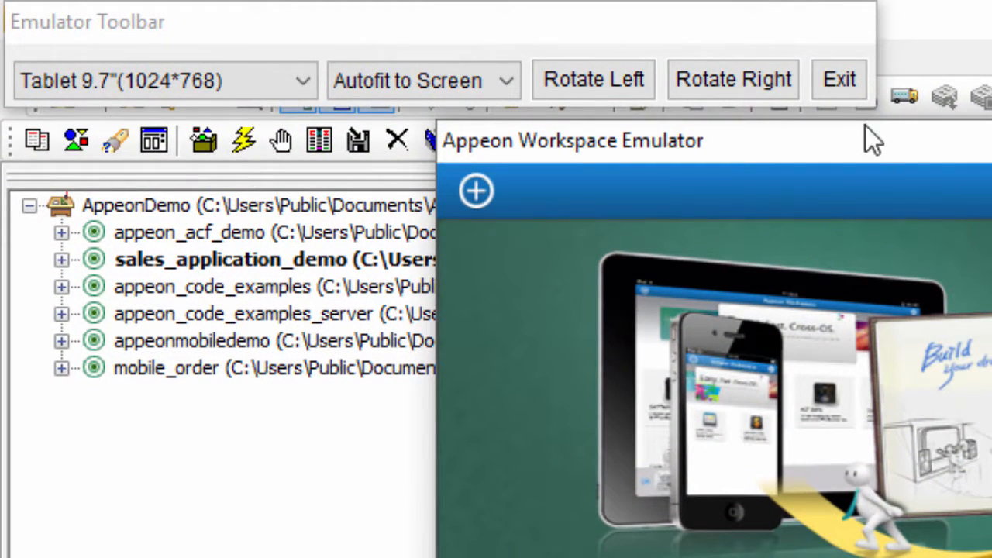
{"action": "left_click", "coordinate": [851, 87]}
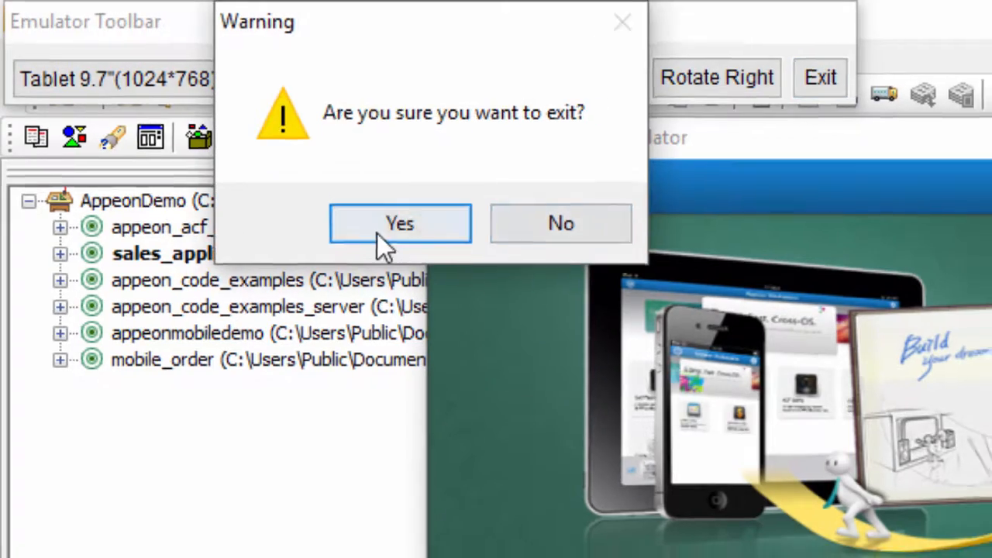
{"action": "left_click", "coordinate": [388, 233]}
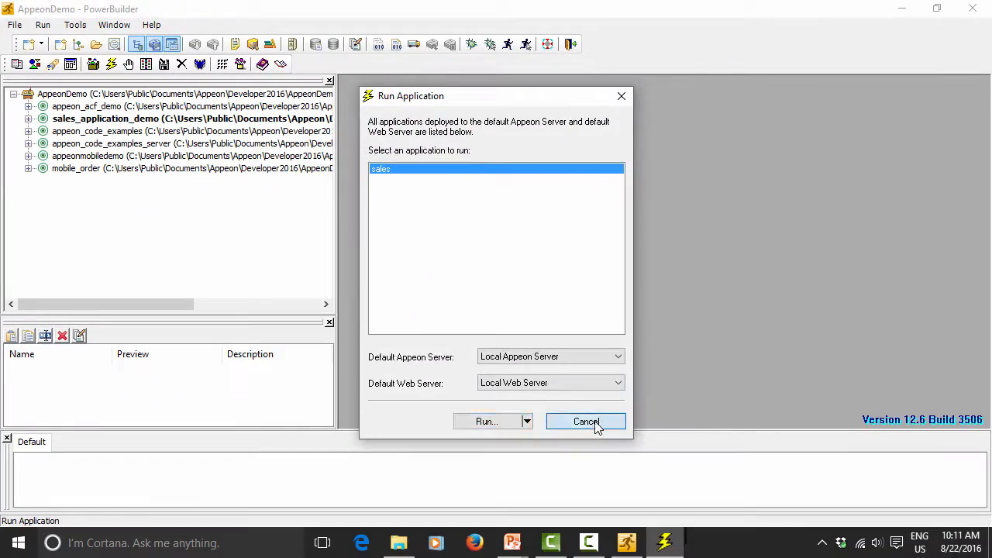
{"action": "left_click", "coordinate": [588, 424]}
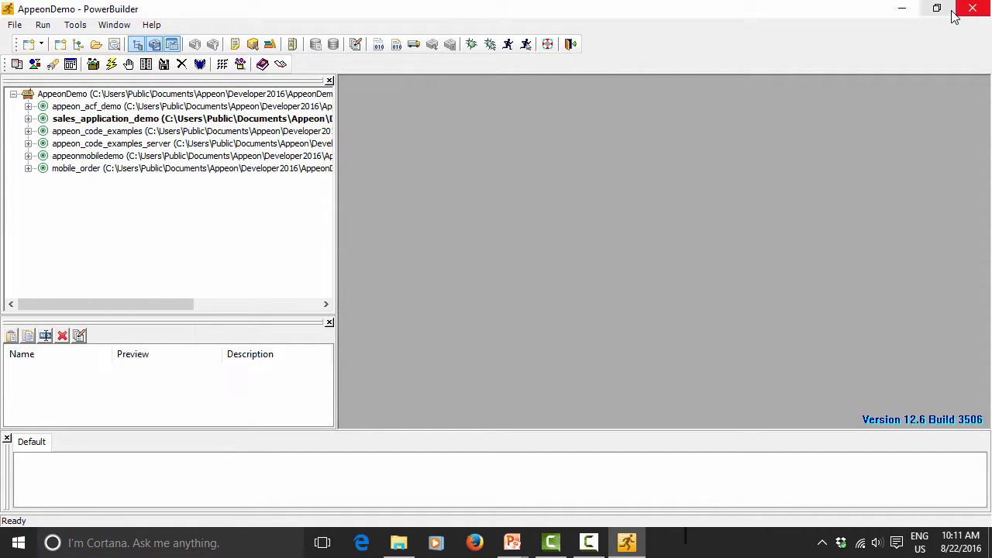
{"action": "left_click", "coordinate": [981, 10]}
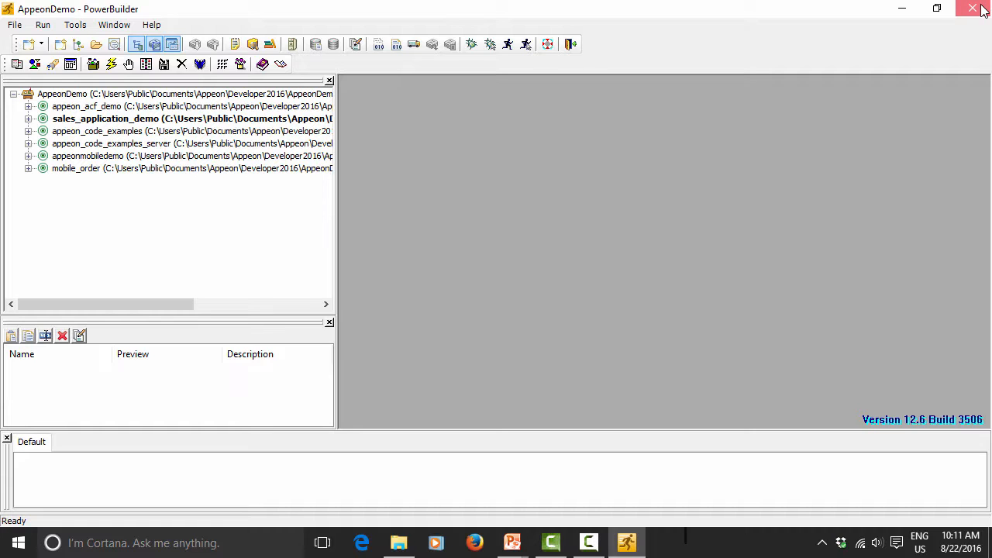